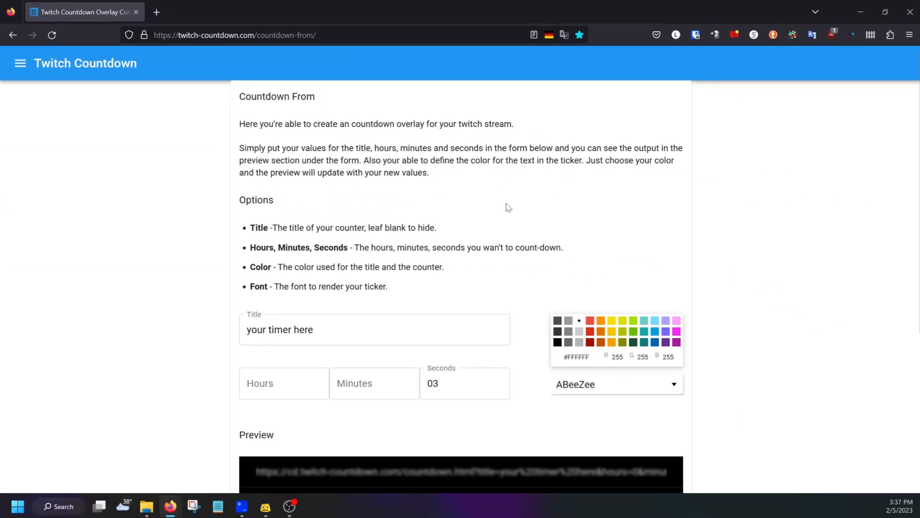
# - Re-enter 03 as the countdown's seconds so the preview timer restarts
pyautogui.scroll(-2, 368, 323)
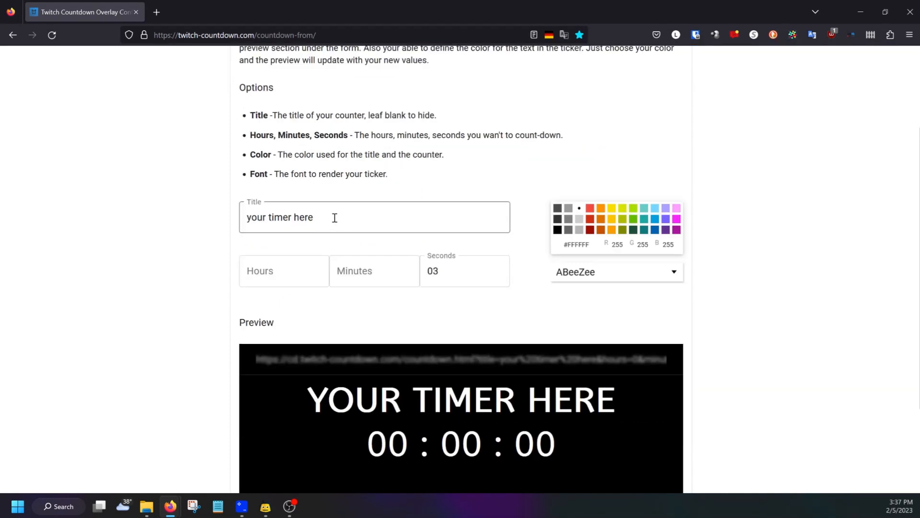
pyautogui.moveTo(334, 215); pyautogui.dragTo(197, 202)
pyautogui.click(284, 214)
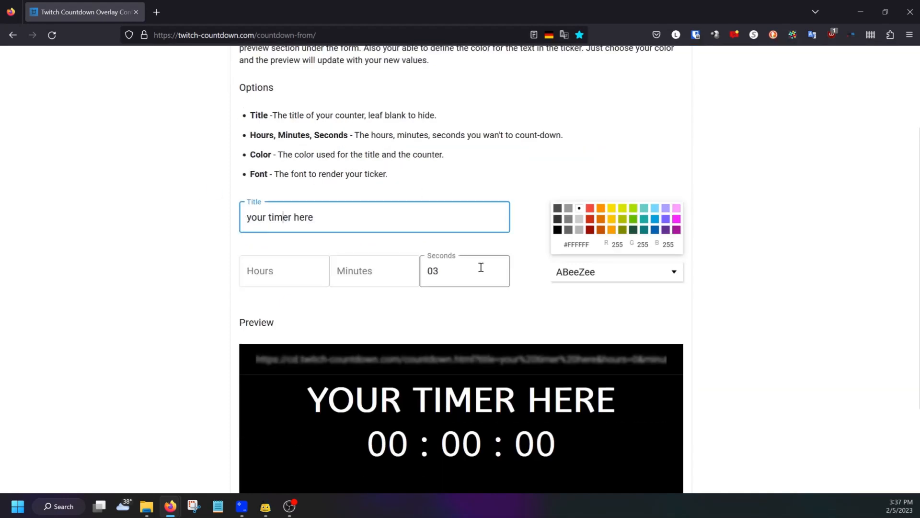
pyautogui.scroll(-2, 455, 226)
pyautogui.click(470, 160)
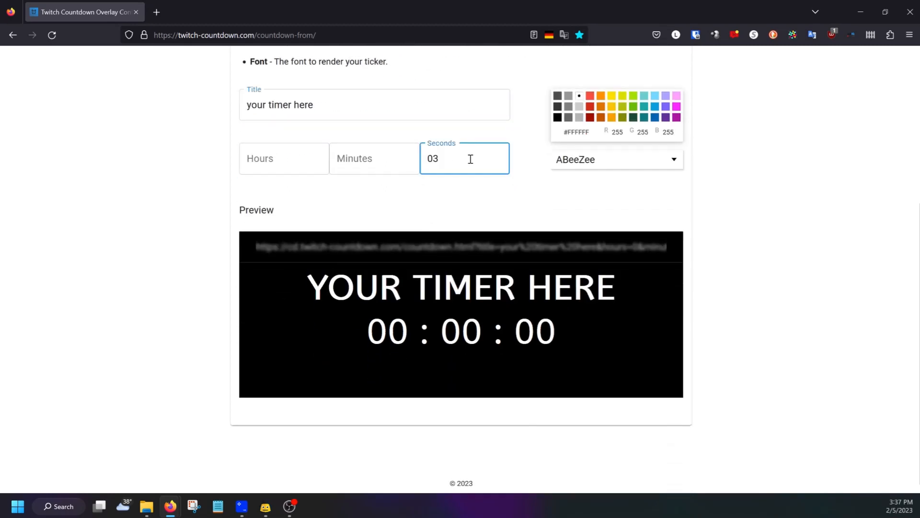
pyautogui.press('BackSpace')
pyautogui.write('3')
pyautogui.scroll(-2, 494, 287)
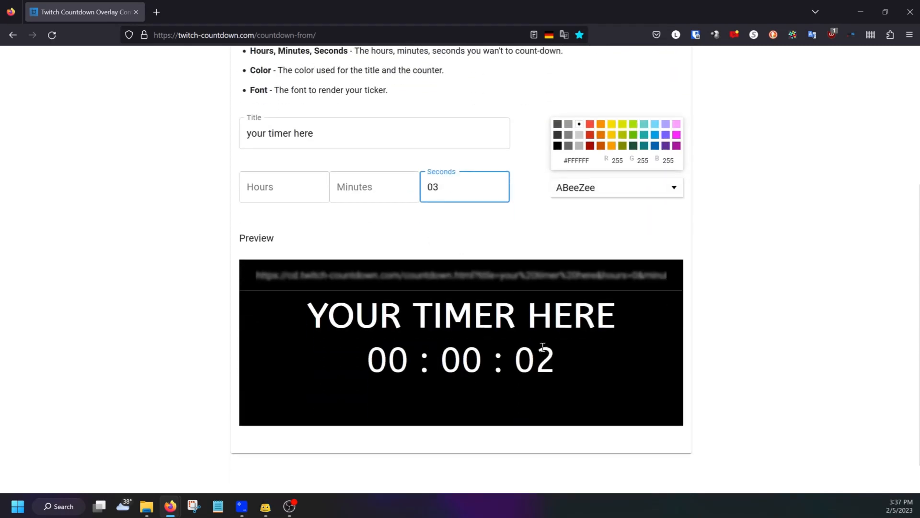
# - Try the Amatic SC font on the countdown and switch it back to ABeeZee
pyautogui.click(594, 188)
pyautogui.scroll(-3, 592, 249)
pyautogui.click(579, 249)
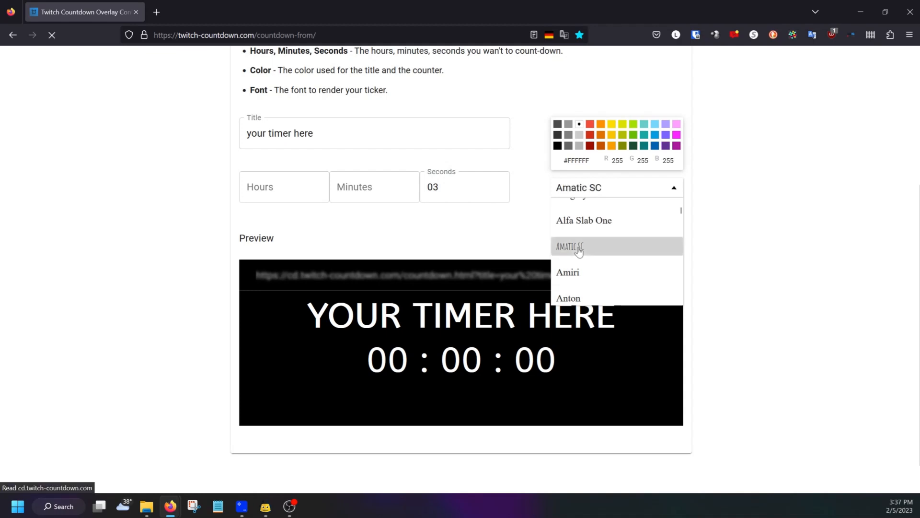
pyautogui.click(620, 191)
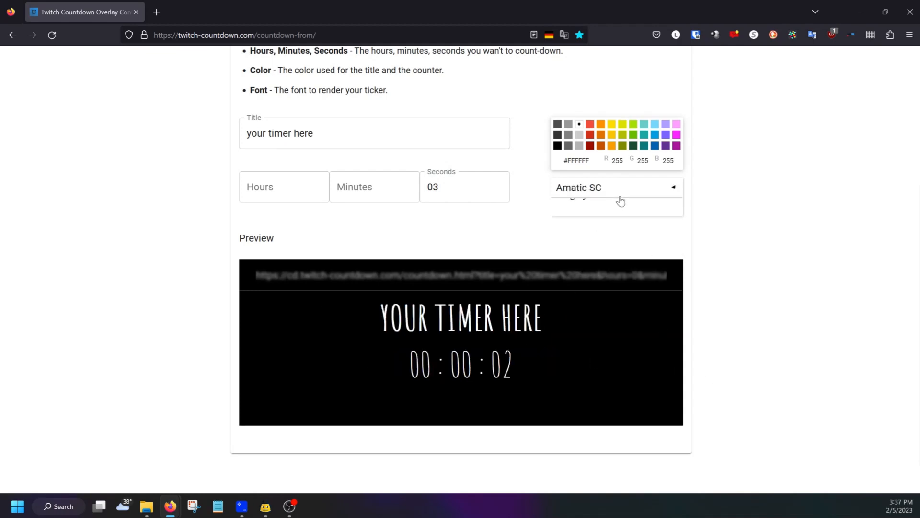
pyautogui.scroll(3, 603, 234)
pyautogui.click(591, 211)
# - Try blue #009CE0 as the countdown's text color and return it to white #FFFFFF
pyautogui.click(622, 145)
pyautogui.click(655, 135)
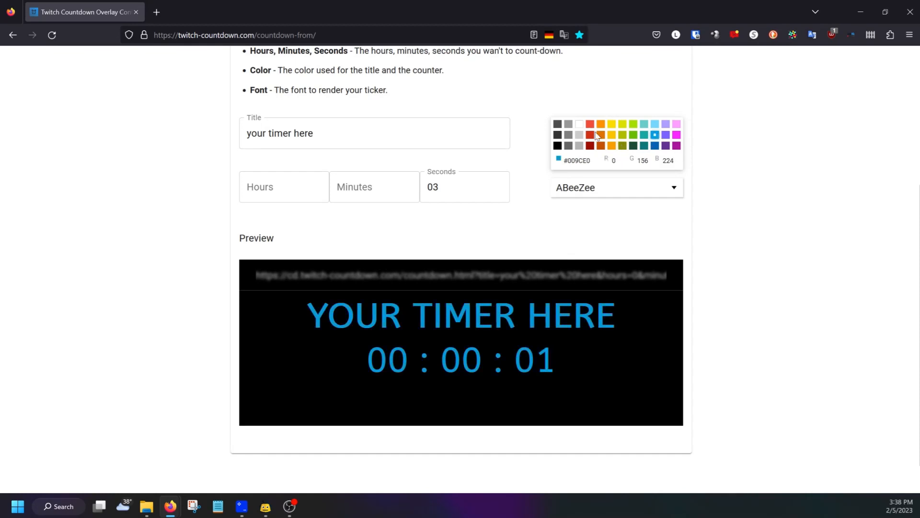
pyautogui.click(579, 124)
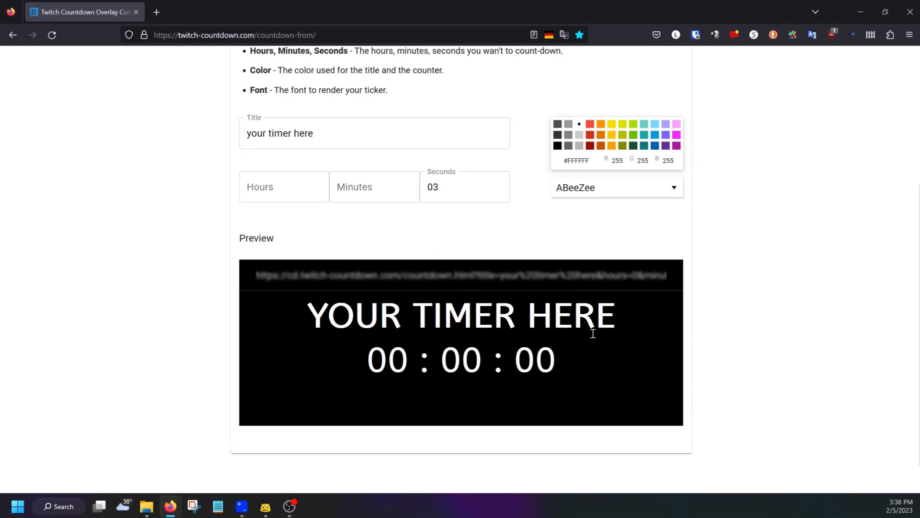
# - Copy the generated countdown overlay link and switch to OBS
pyautogui.click(443, 277)
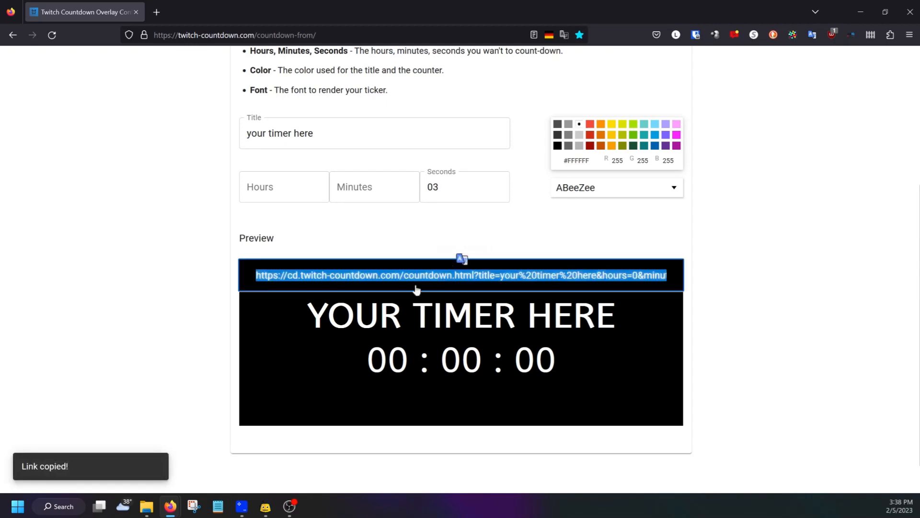
pyautogui.click(283, 514)
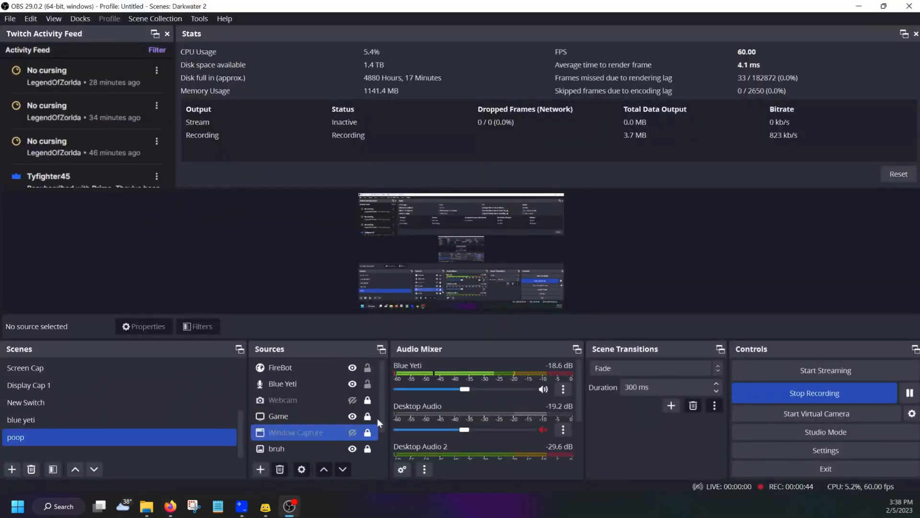
# - Create a new Browser source named demo in the poop scene, with Make source visible turned off
pyautogui.click(260, 470)
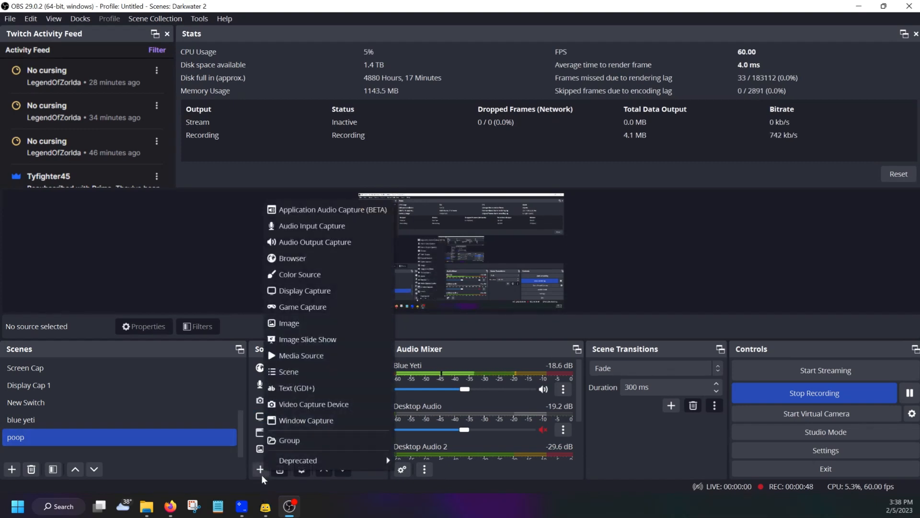
pyautogui.click(294, 259)
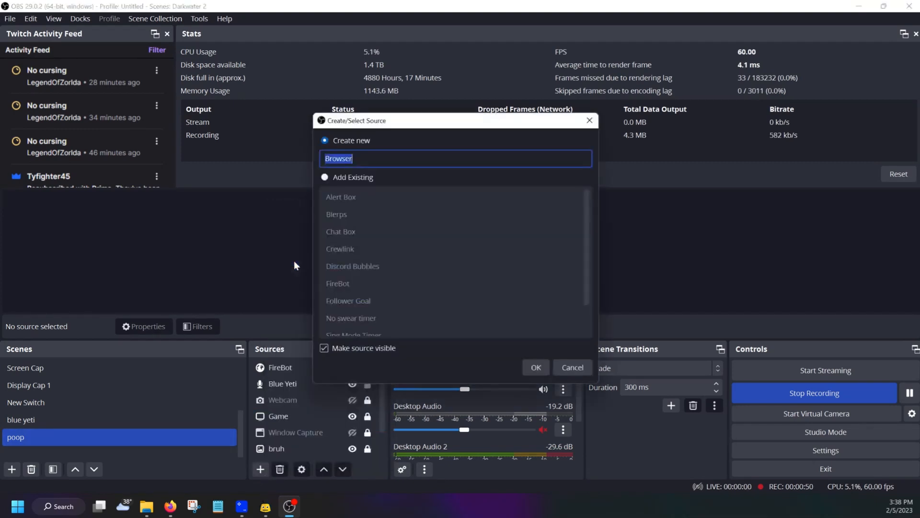
pyautogui.write('demo')
pyautogui.click(325, 351)
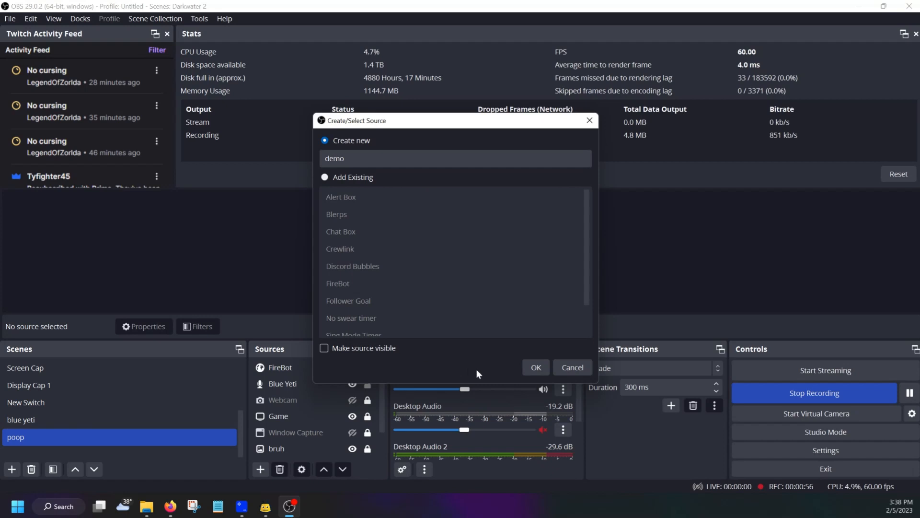
pyautogui.click(534, 367)
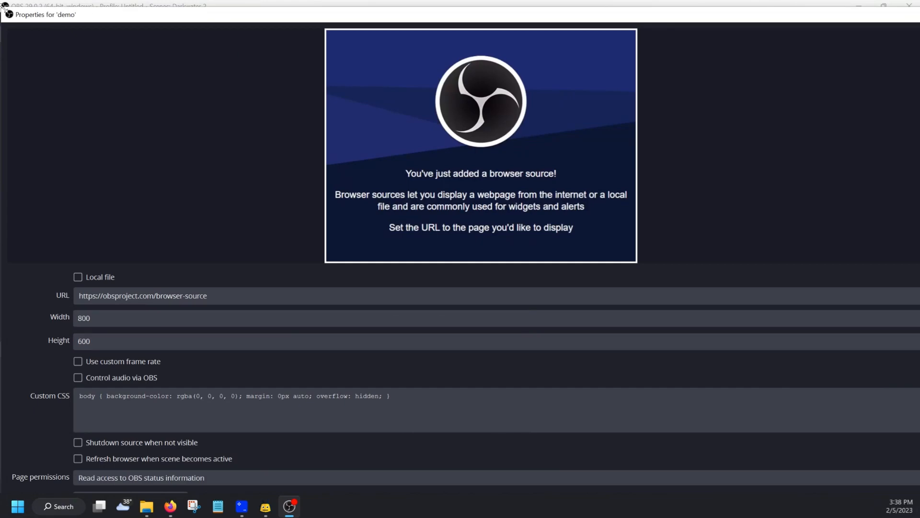
# - Shrink the demo properties window, paste the copied countdown link as the URL and set the height to 199
pyautogui.moveTo(3, 8); pyautogui.dragTo(480, 164)
pyautogui.moveTo(571, 173); pyautogui.dragTo(280, 82)
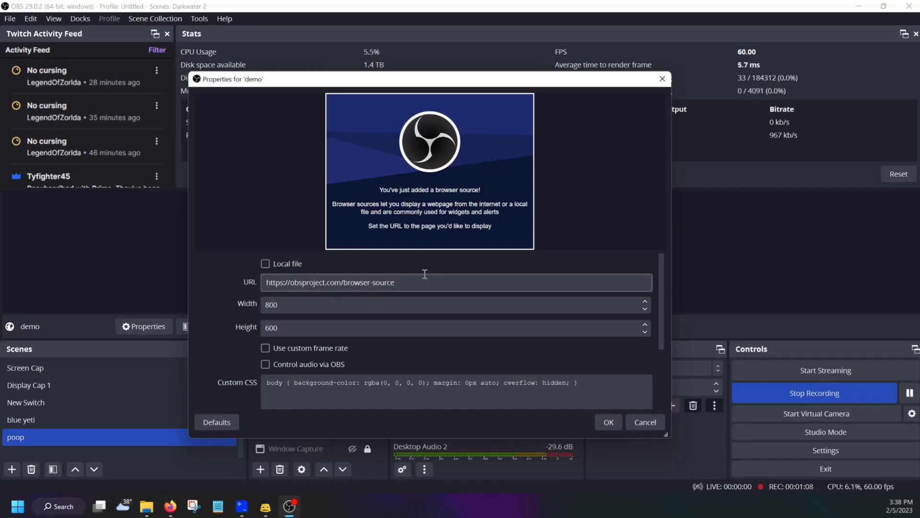
pyautogui.moveTo(409, 282); pyautogui.dragTo(241, 277)
pyautogui.hotkey('ctrl', 'v')
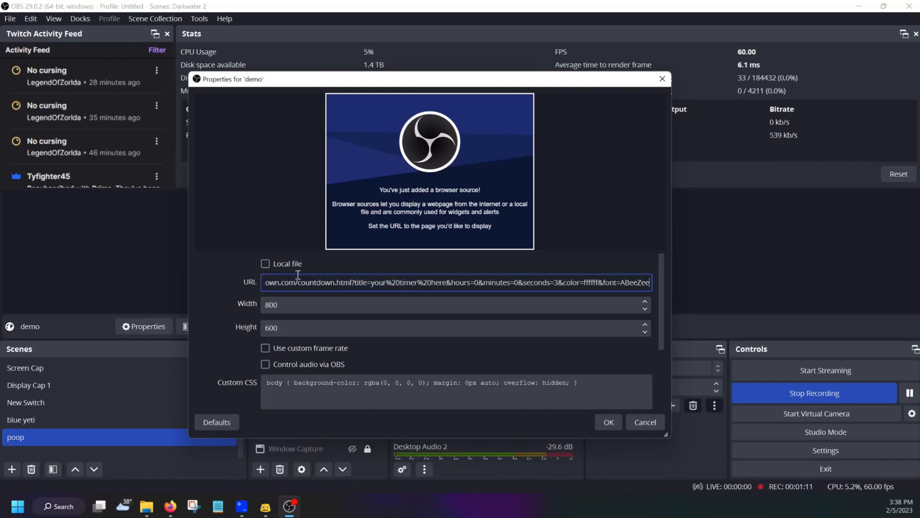
pyautogui.click(271, 327)
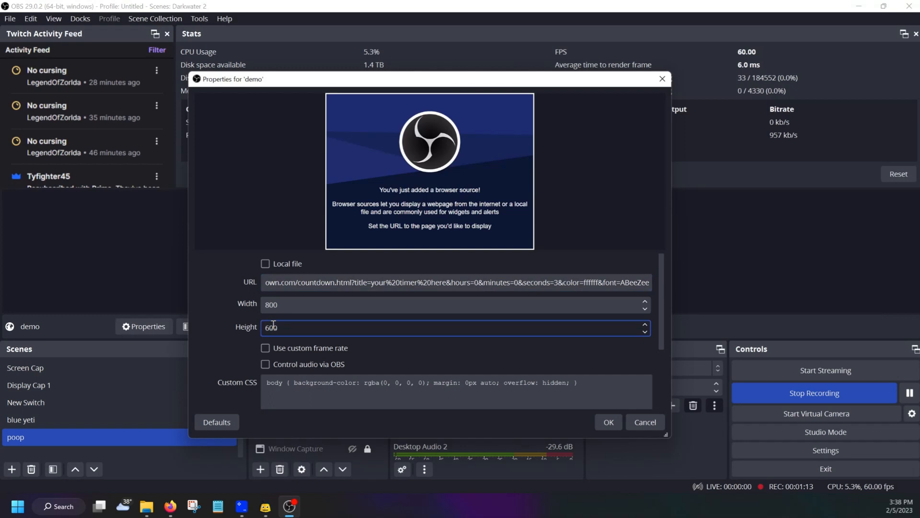
pyautogui.press('BackSpace')
pyautogui.write('2')
pyautogui.scroll(-1, 331, 326)
# - Enable Shutdown source when not visible for the demo source and confirm its properties
pyautogui.click(365, 394)
pyautogui.scroll(-2, 389, 384)
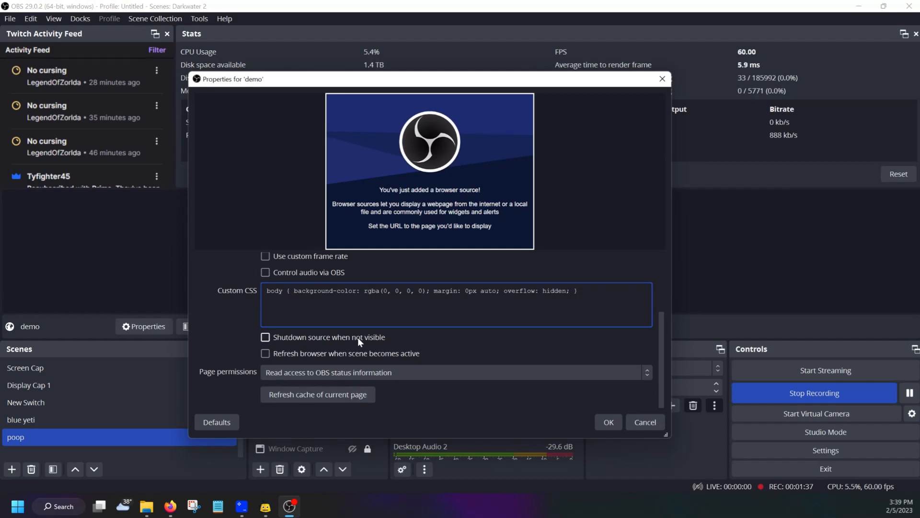
pyautogui.click(265, 338)
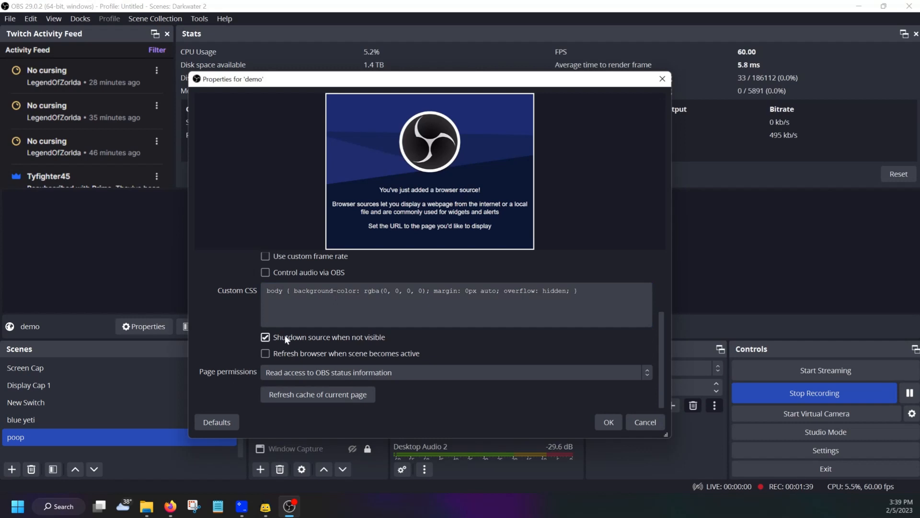
pyautogui.click(609, 421)
# - Move the demo source to mid-height at the left edge of the canvas and make it visible
pyautogui.moveTo(404, 211); pyautogui.dragTo(403, 254)
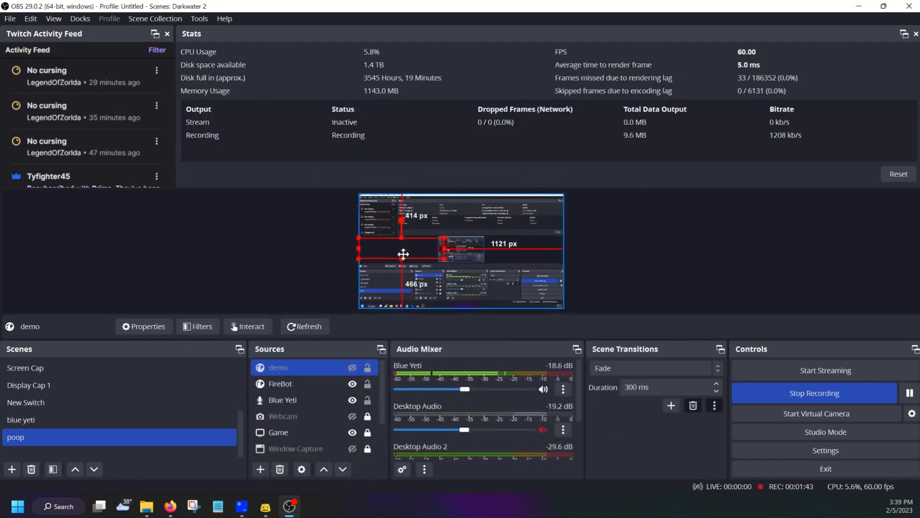
pyautogui.click(351, 368)
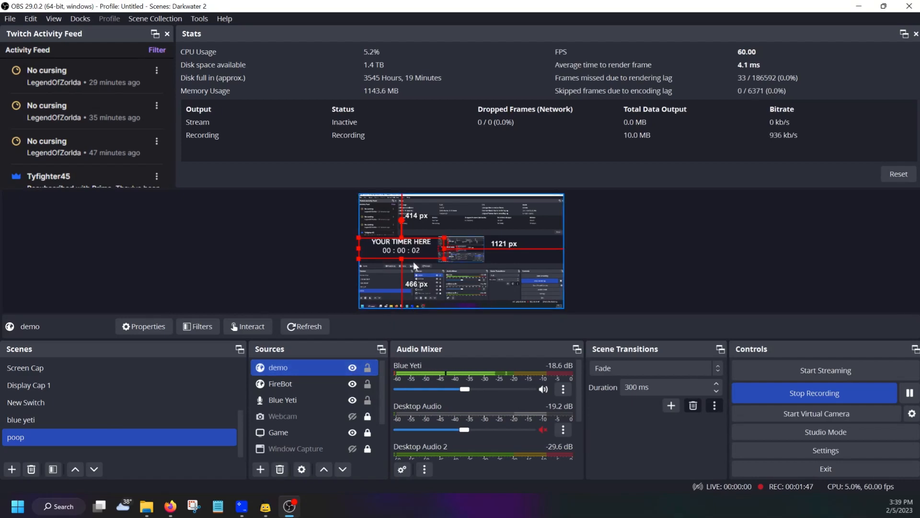
pyautogui.moveTo(381, 249)
pyautogui.mouseDown()
pyautogui.moveTo(381, 215)
pyautogui.moveTo(391, 207)
pyautogui.moveTo(448, 231)
pyautogui.moveTo(407, 290)
pyautogui.moveTo(373, 250)
pyautogui.mouseUp()
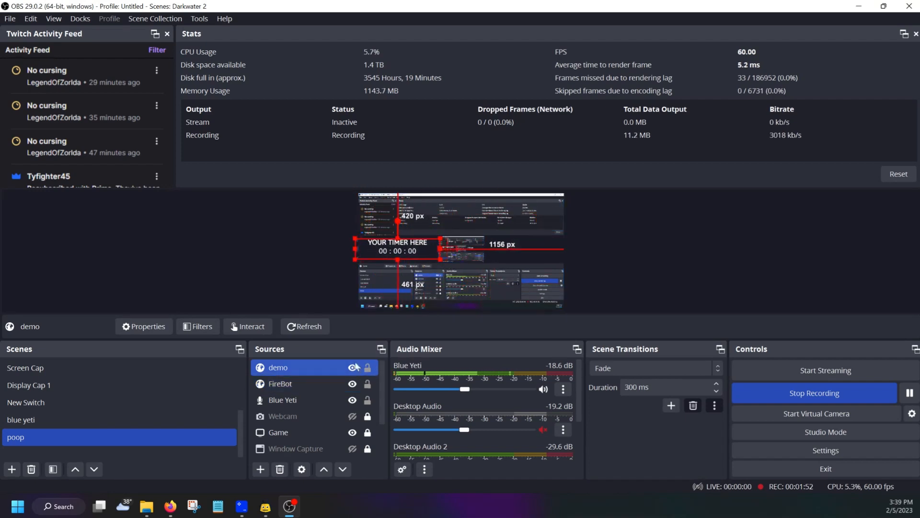
# - Open the demo source's properties
pyautogui.rightClick(312, 369)
pyautogui.click(357, 494)
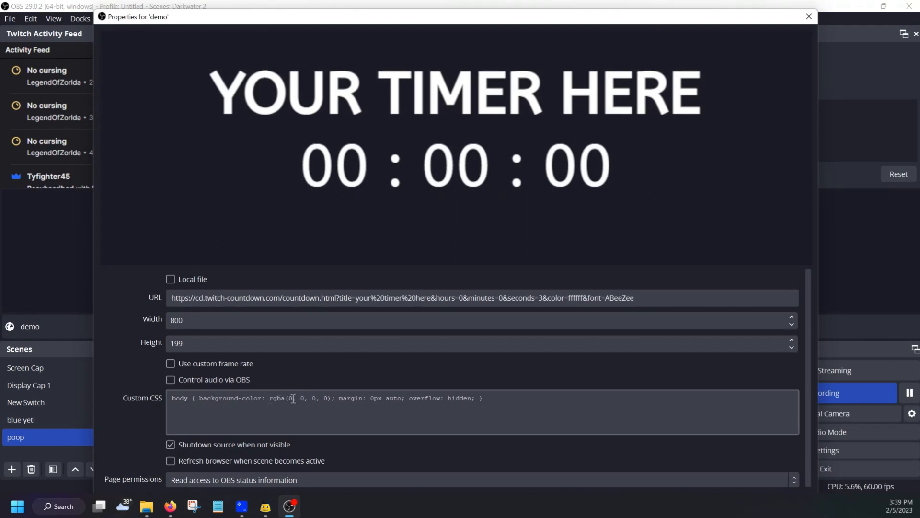
# - Switch to Firefox, open the RGBA Color Picker site in a new tab and pick opaque black, rgba(0, 0, 0, 1)
pyautogui.click(170, 506)
pyautogui.click(159, 16)
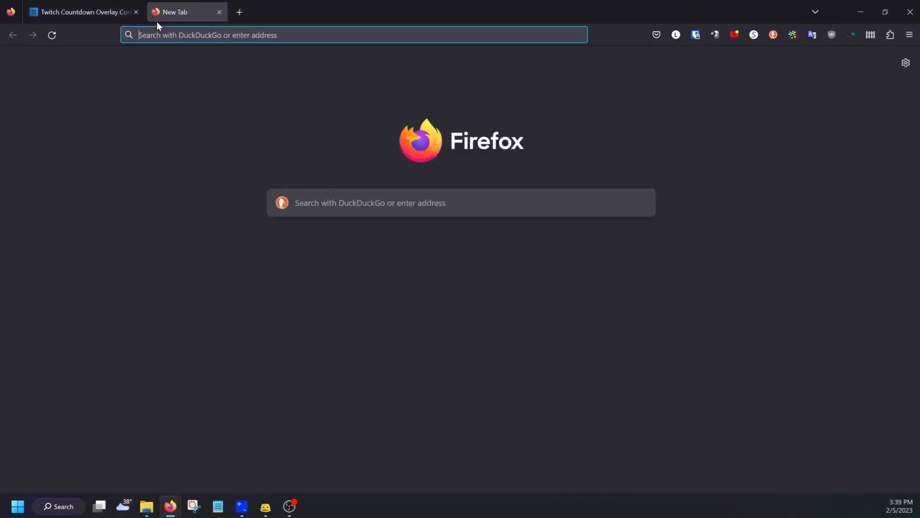
pyautogui.write('rg')
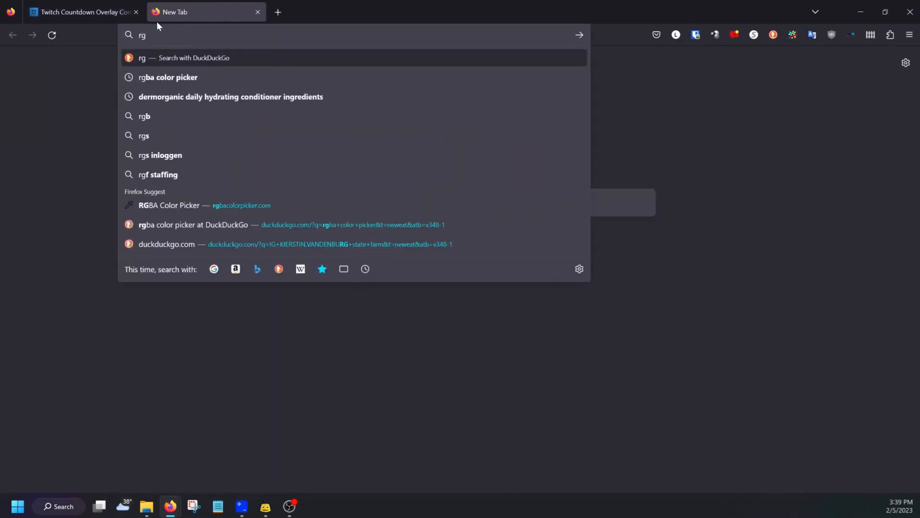
pyautogui.click(164, 206)
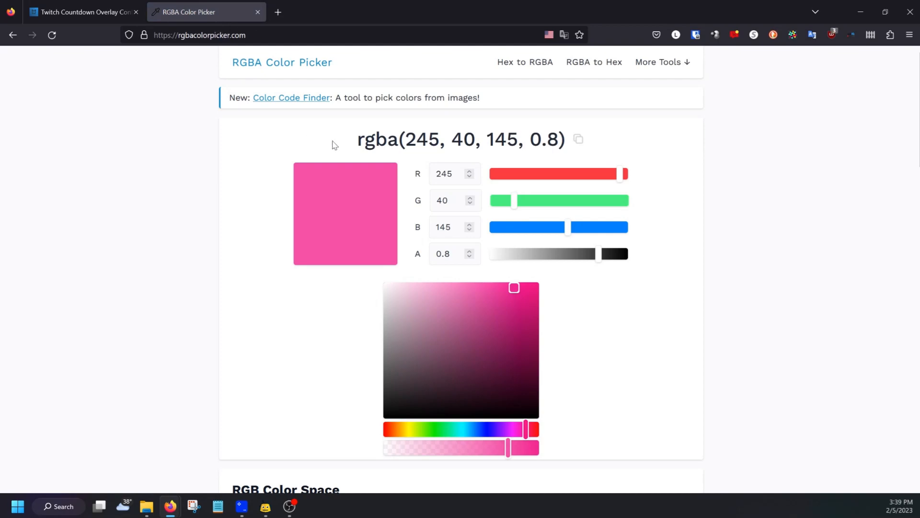
pyautogui.moveTo(599, 256); pyautogui.dragTo(634, 259)
pyautogui.moveTo(520, 290); pyautogui.dragTo(534, 424)
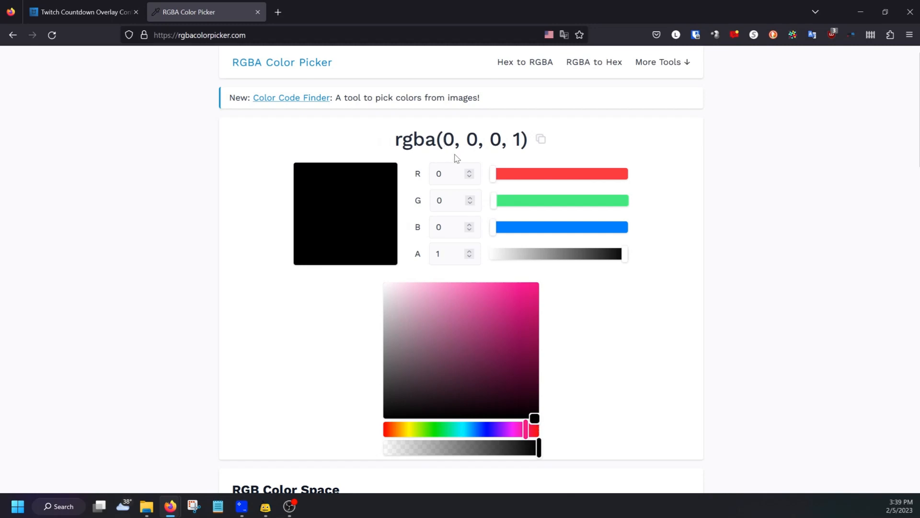
# - Set the background color in the demo source's custom CSS to rgba(0, 0, 0, 1), save, and reposition the timer near the canvas's top centre
pyautogui.click(858, 12)
pyautogui.click(326, 397)
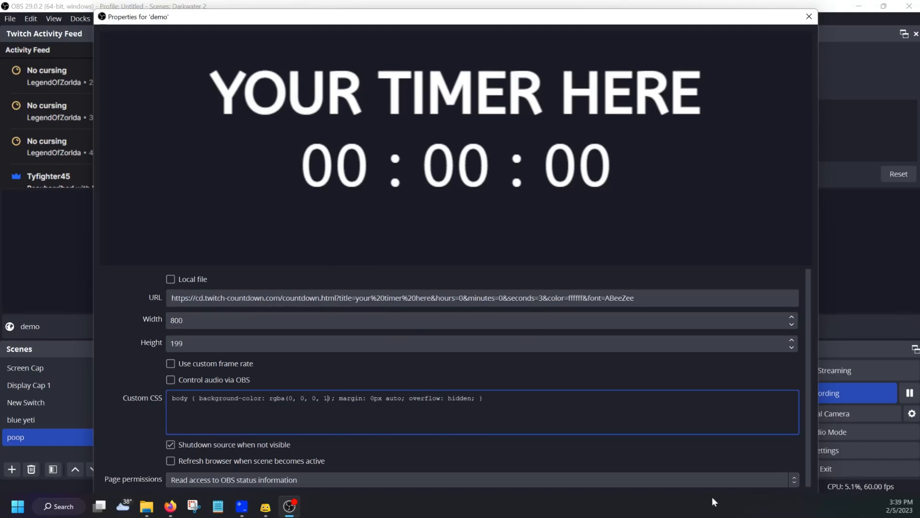
pyautogui.click(809, 16)
pyautogui.click(448, 293)
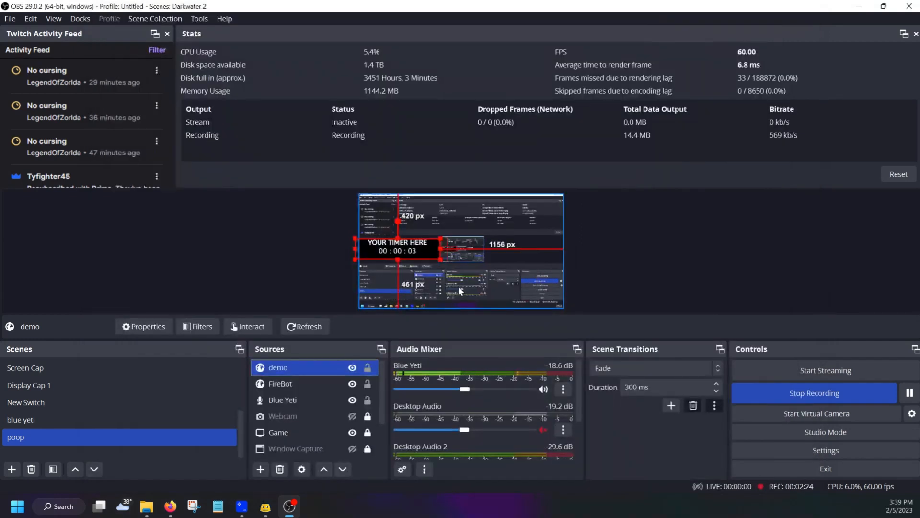
pyautogui.moveTo(397, 250); pyautogui.dragTo(459, 218)
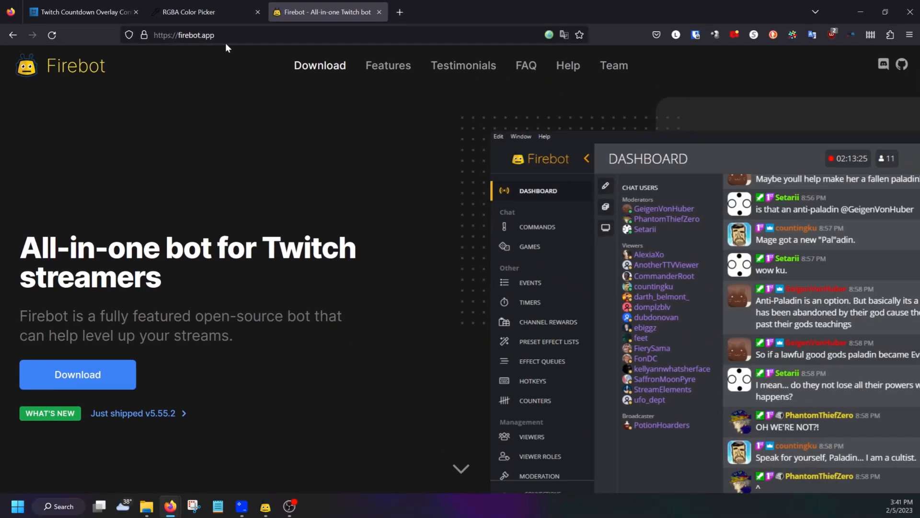
# - Download the Firebot installer from firebot.app
pyautogui.click(95, 376)
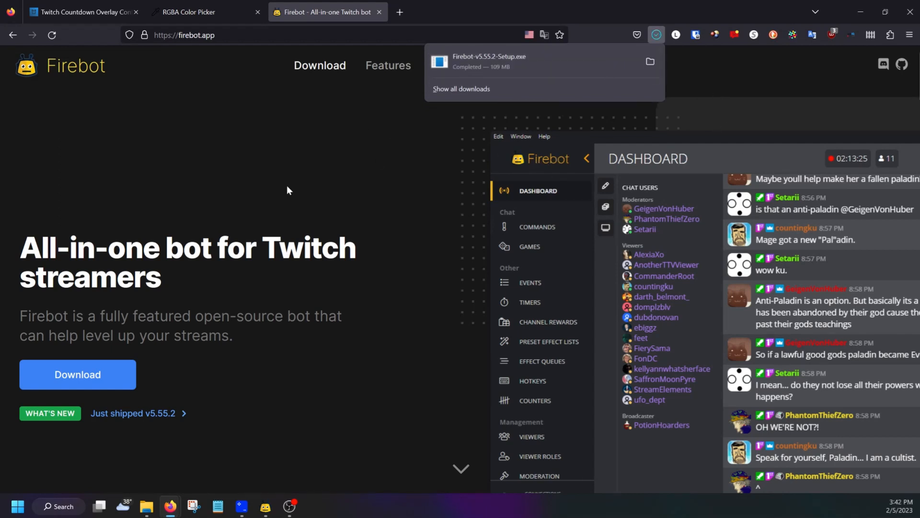
# - Switch to Firebot and examine its sidebar sections and the overlay connection status
pyautogui.click(265, 506)
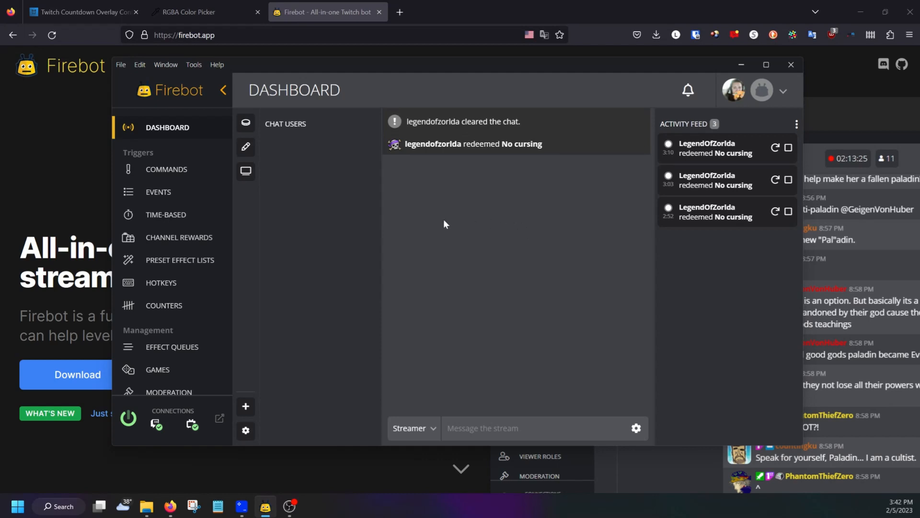
pyautogui.scroll(-5, 179, 264)
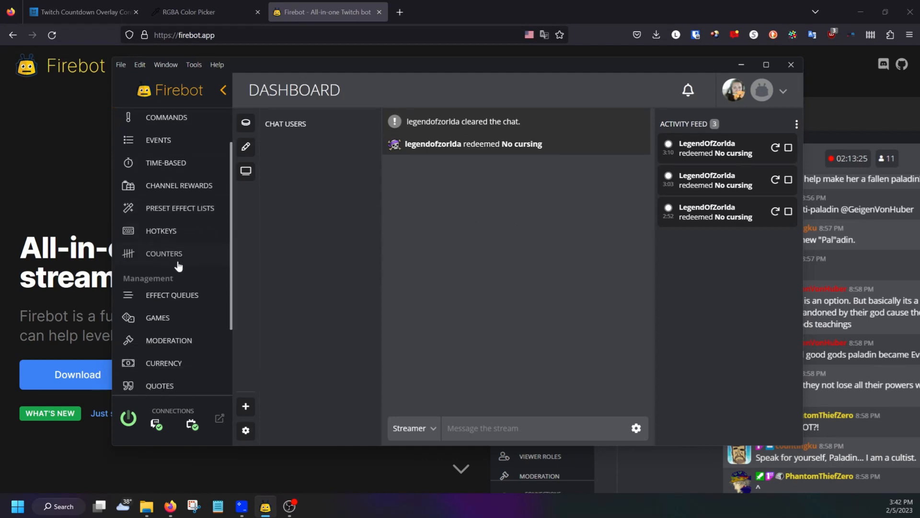
pyautogui.scroll(5, 173, 263)
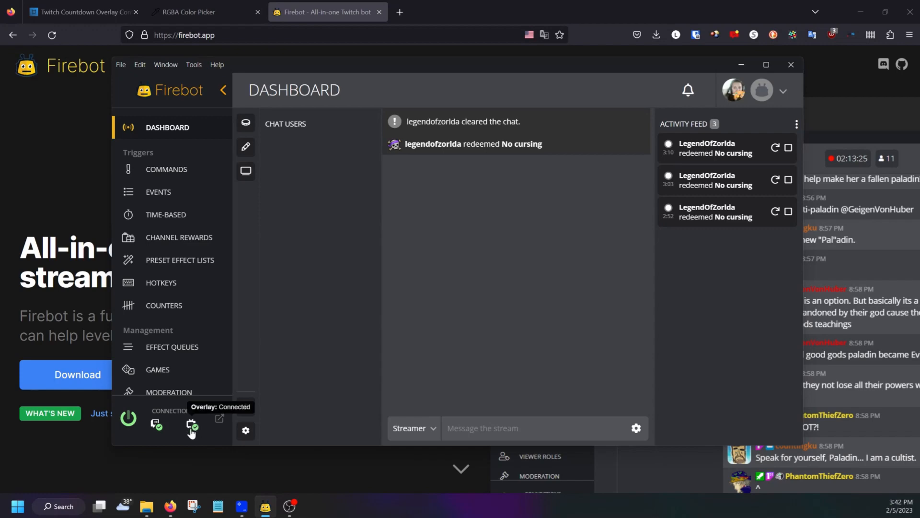
# - Switch to OBS and select the FireBot source to check its area on the canvas
pyautogui.click(290, 506)
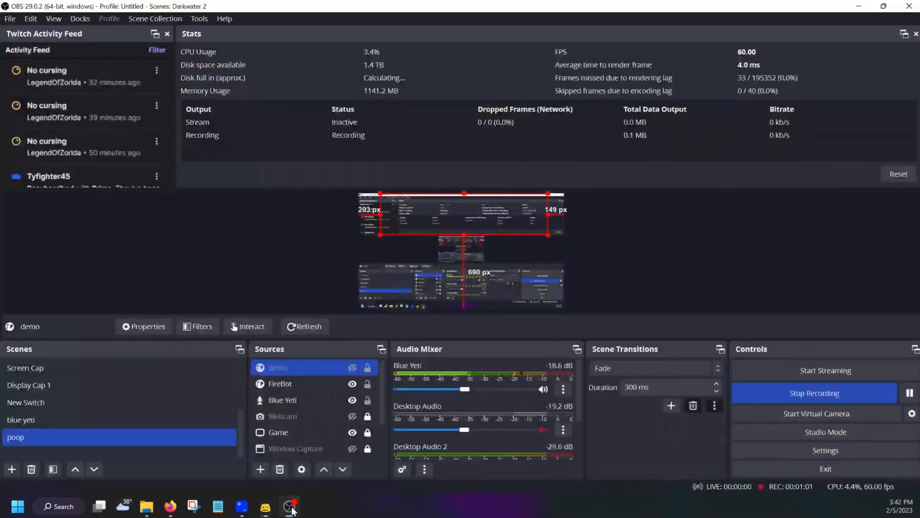
pyautogui.click(281, 383)
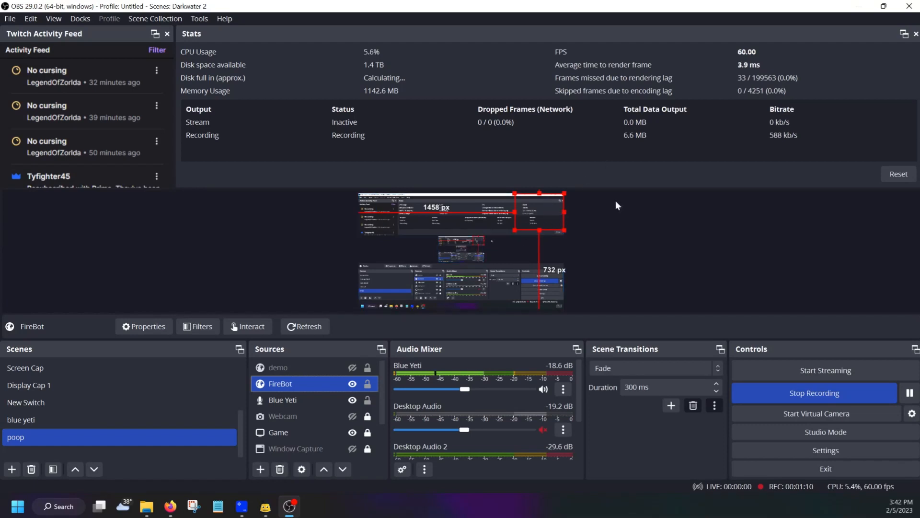
pyautogui.click(860, 9)
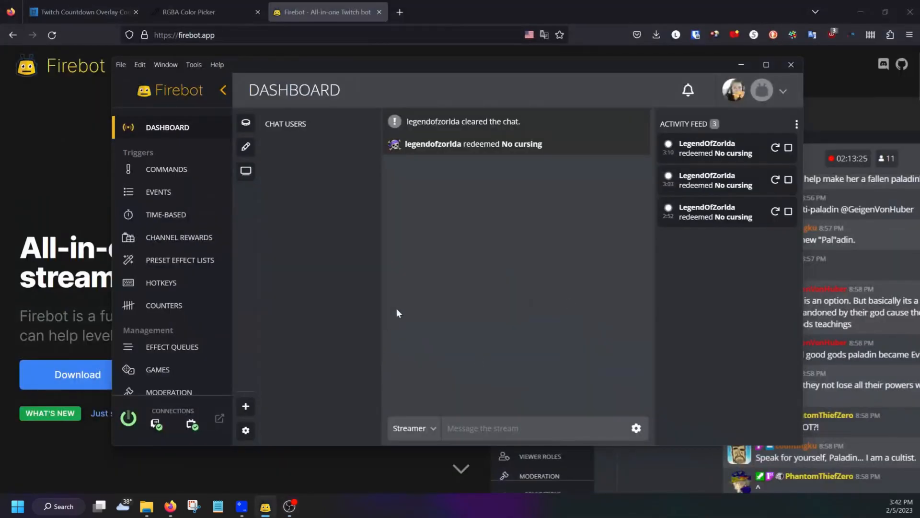
# - Return to Firebot and review the existing channel reward events and time-based timers
pyautogui.click(160, 191)
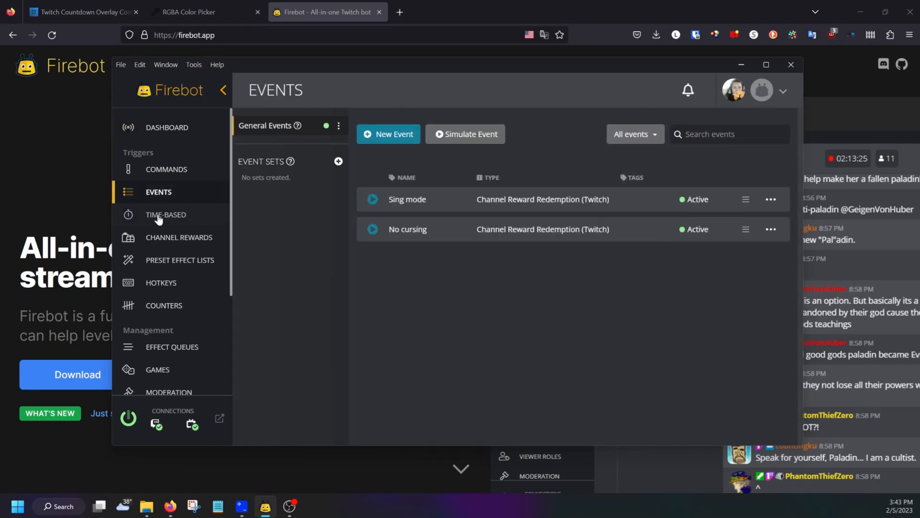
pyautogui.click(159, 217)
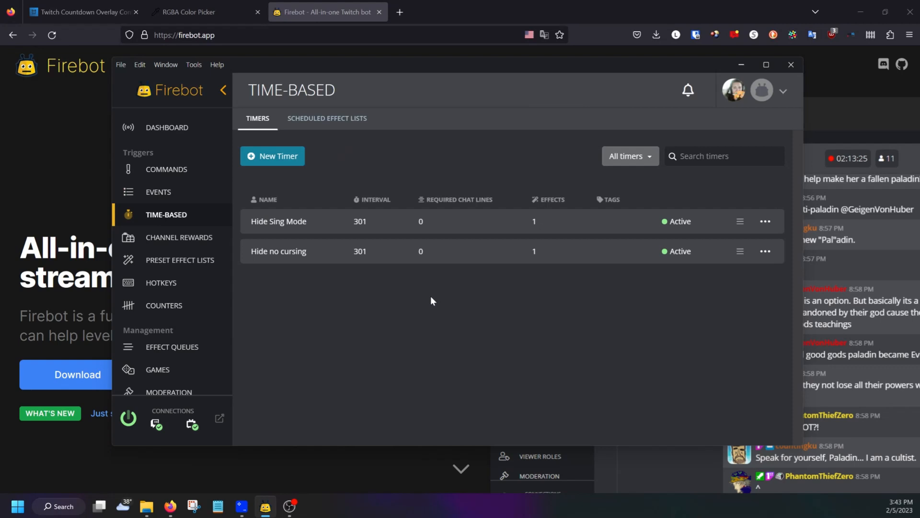
pyautogui.click(160, 193)
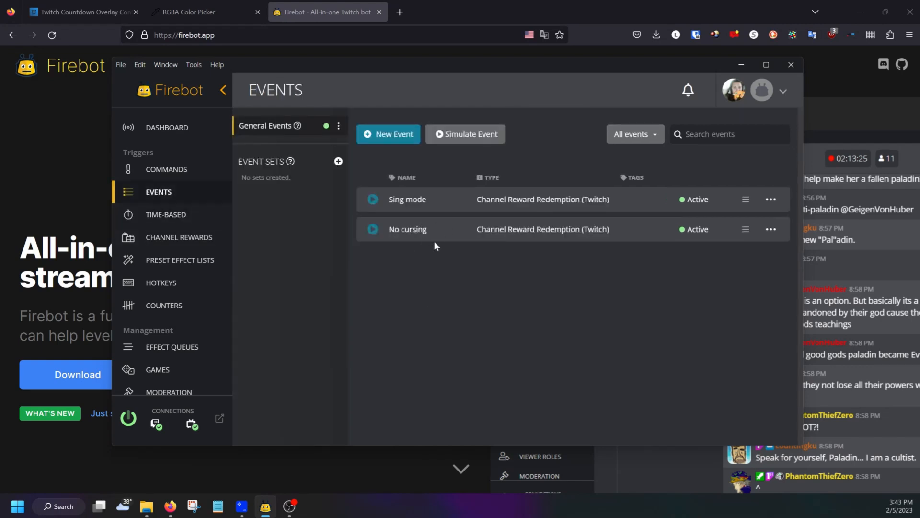
pyautogui.click(154, 216)
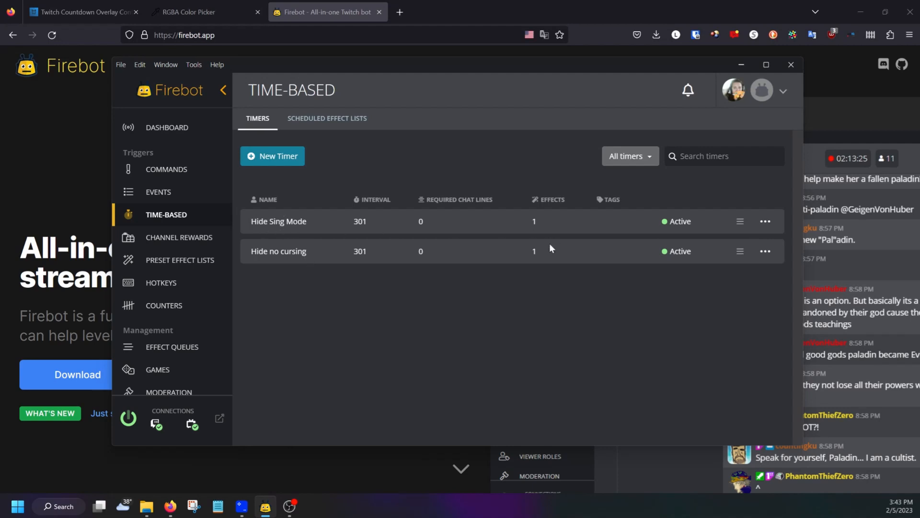
pyautogui.click(270, 158)
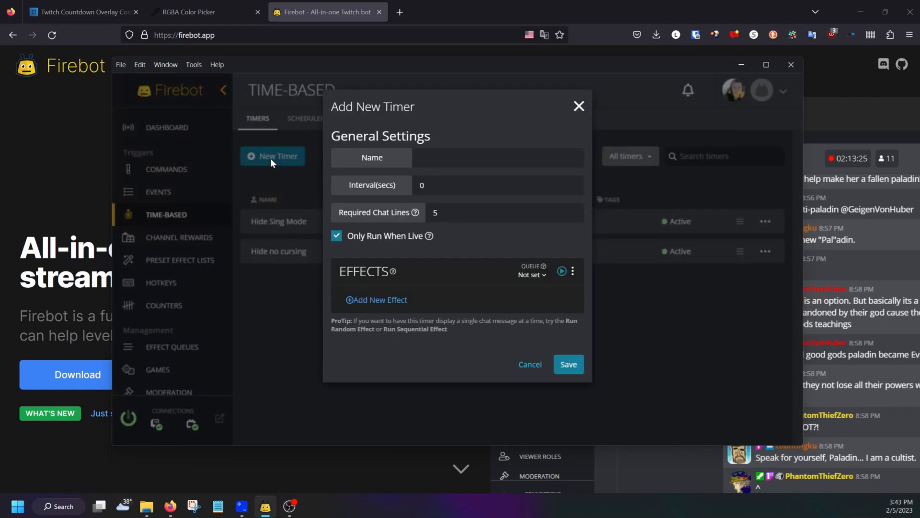
pyautogui.click(434, 162)
pyautogui.write('de lo')
pyautogui.press('BackSpace')
pyautogui.press('BackSpace')
pyautogui.write('mo')
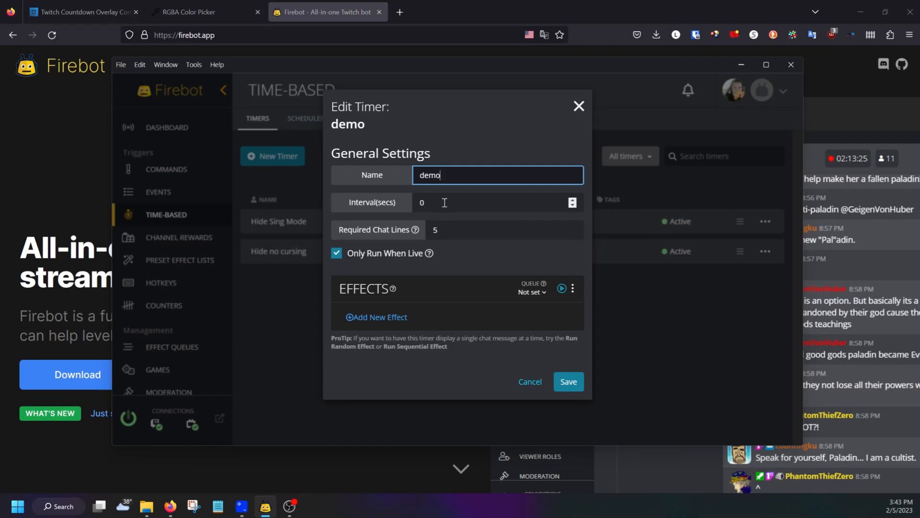
pyautogui.click(530, 381)
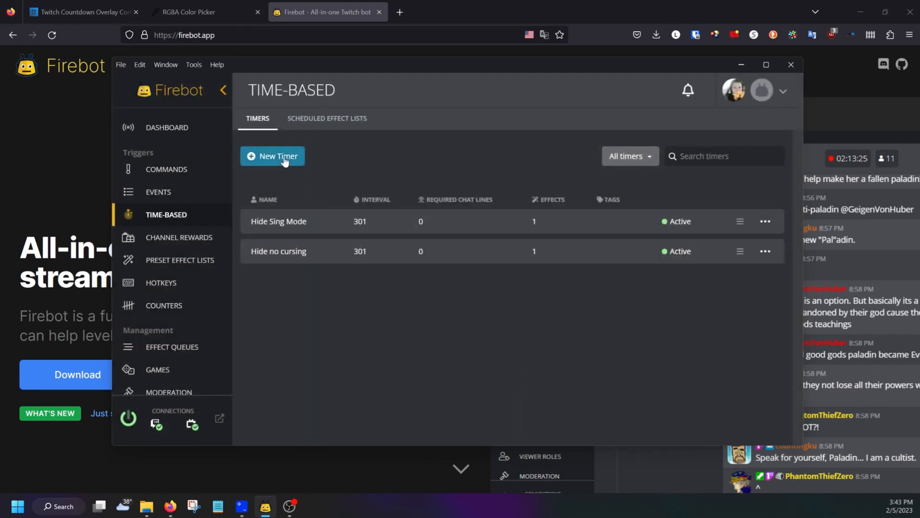
# - Start a new time-based timer named demo with an interval of 4 seconds
pyautogui.click(269, 156)
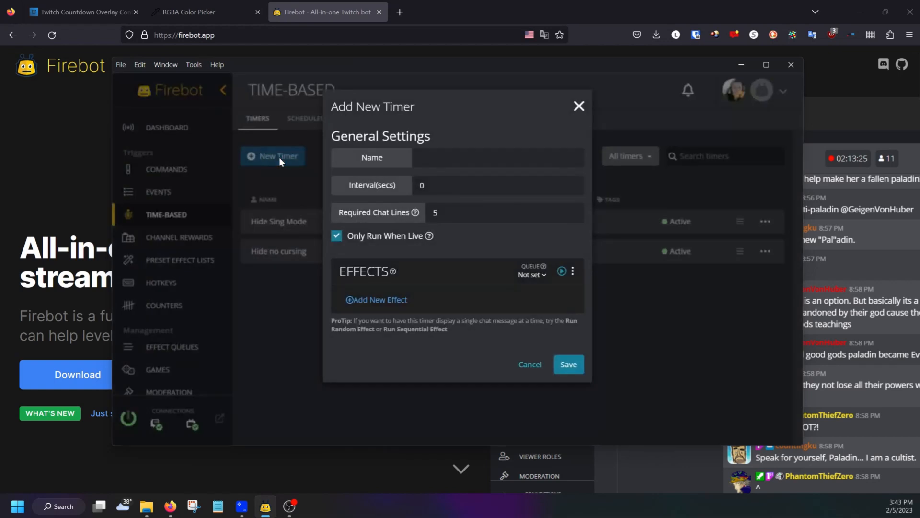
pyautogui.click(449, 154)
pyautogui.write('demo')
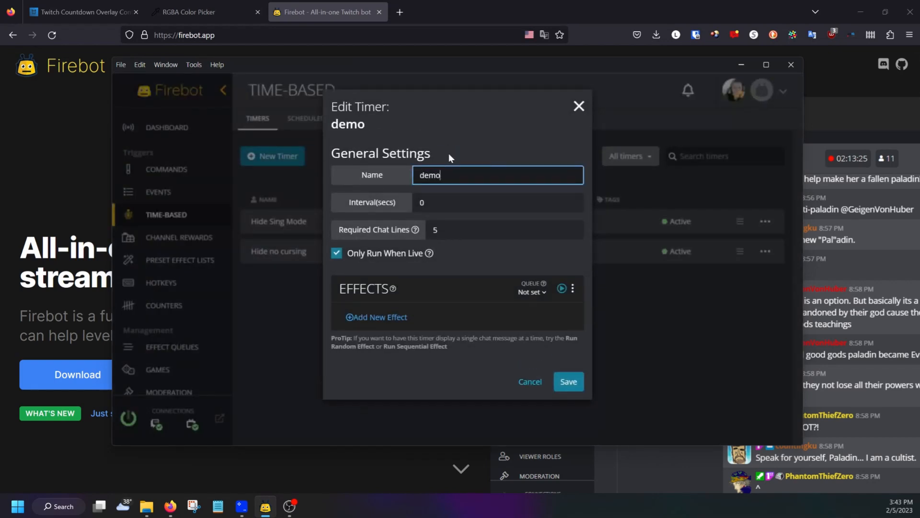
pyautogui.press('Tab')
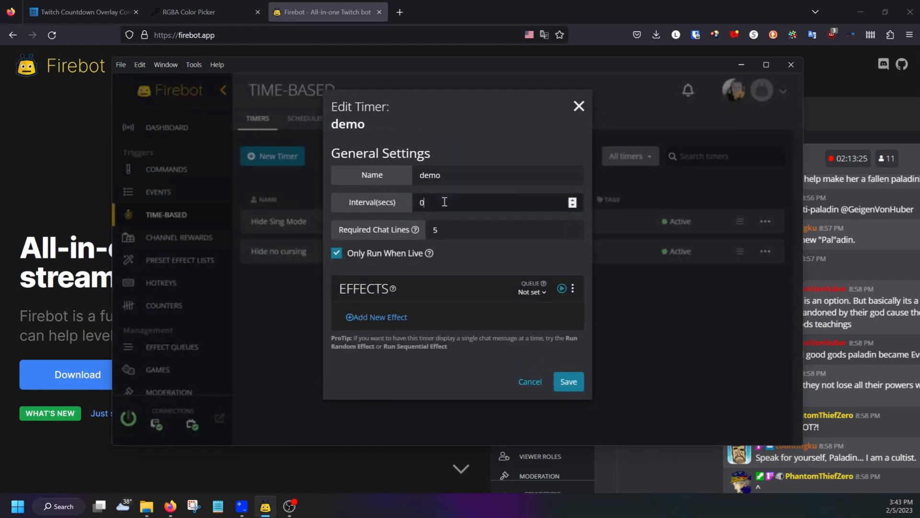
pyautogui.write('4')
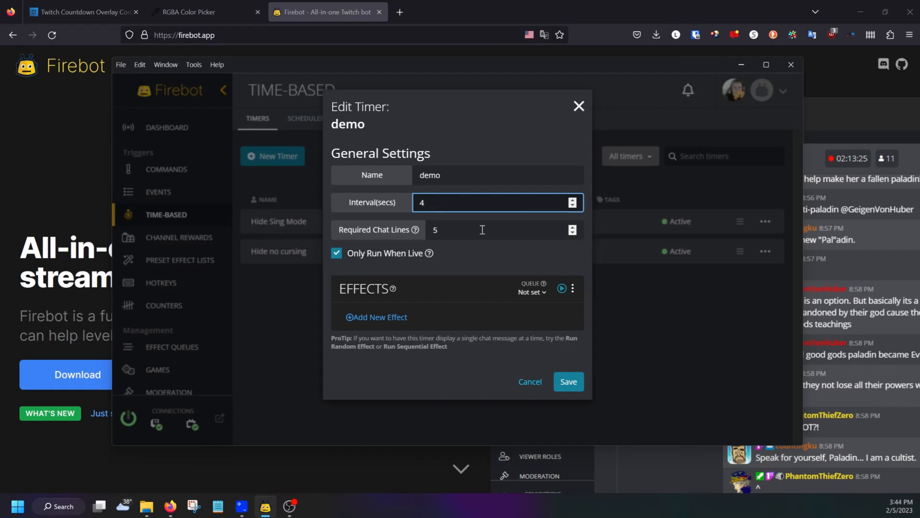
# - Set the demo timer's required chat lines to 0, turn off Only Run When Live and save the timer
pyautogui.click(455, 229)
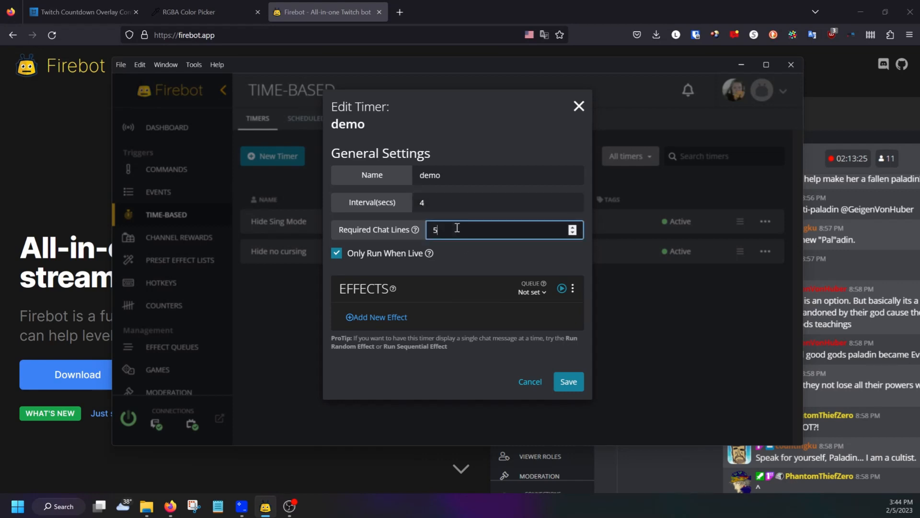
pyautogui.moveTo(415, 232)
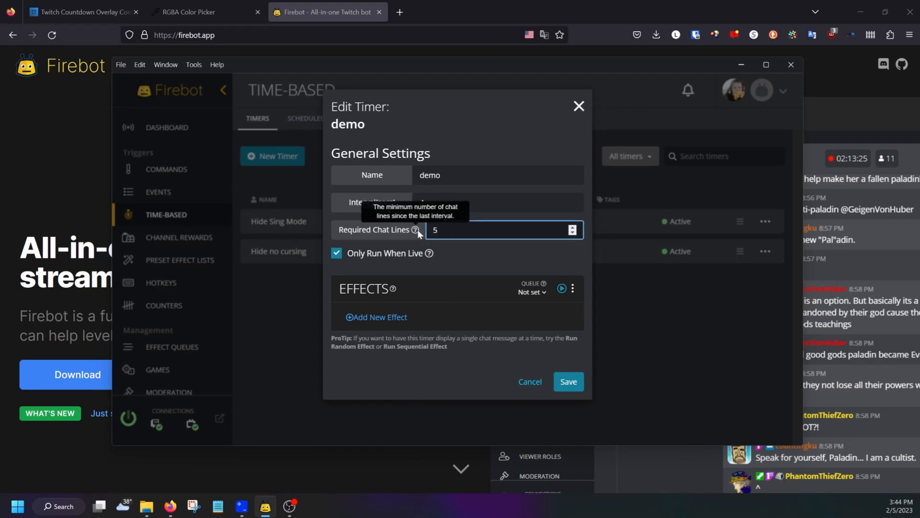
pyautogui.doubleClick(453, 229)
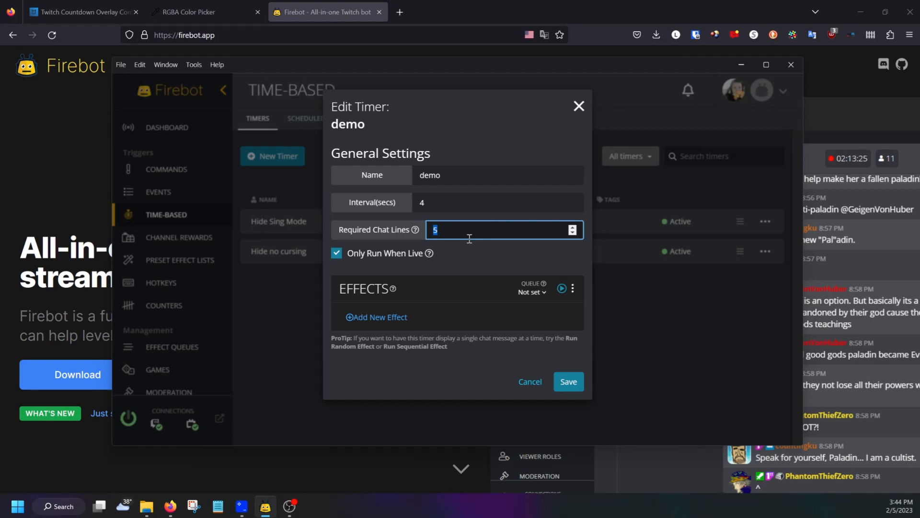
pyautogui.write('0')
pyautogui.moveTo(416, 231)
pyautogui.click(337, 253)
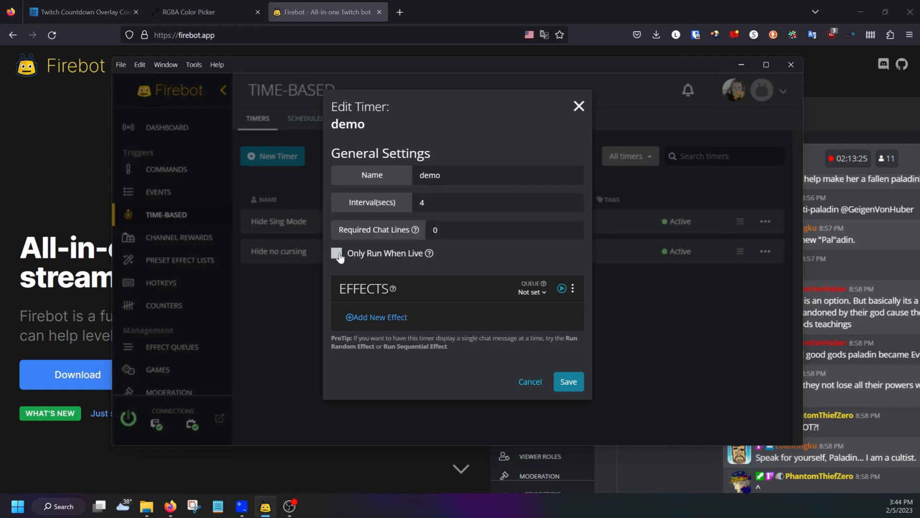
pyautogui.click(568, 382)
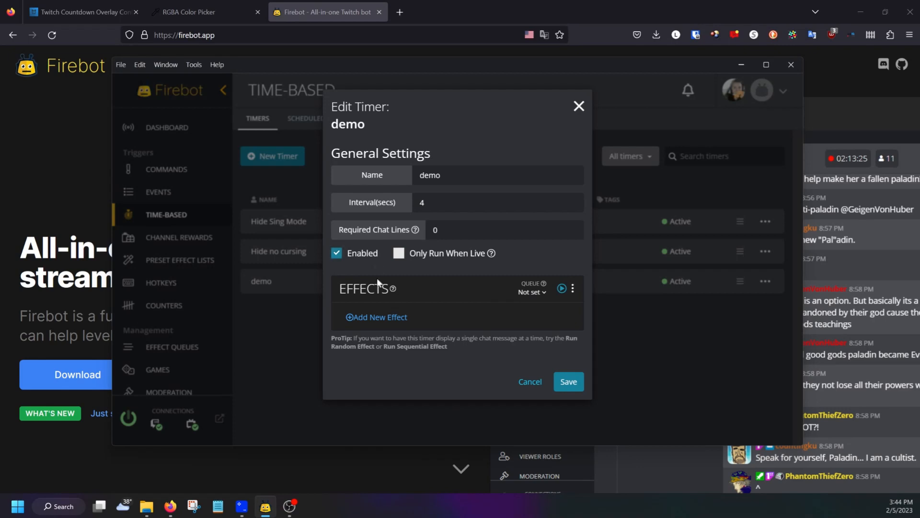
# - Search the effects for obs, select Toggle OBS Source Visibility for the demo timer and look through its source list
pyautogui.click(386, 318)
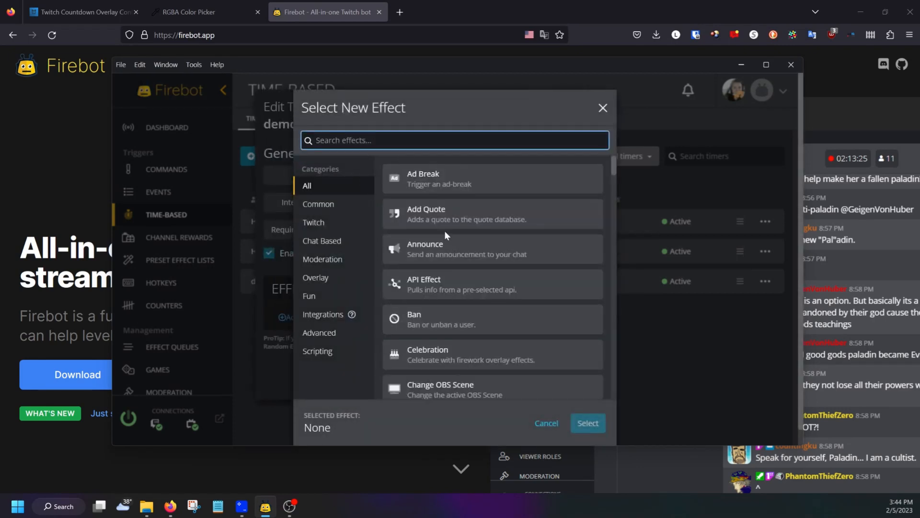
pyautogui.write('obs')
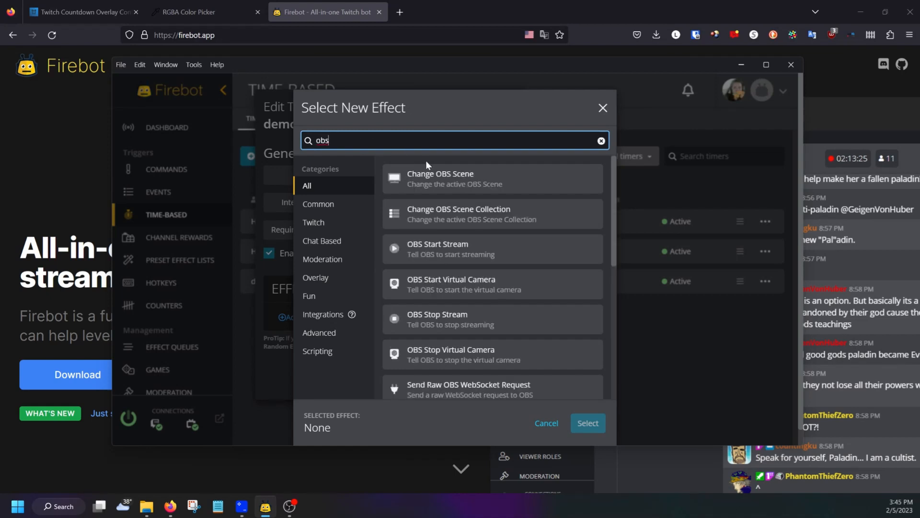
pyautogui.scroll(-3, 460, 287)
pyautogui.scroll(-4, 460, 295)
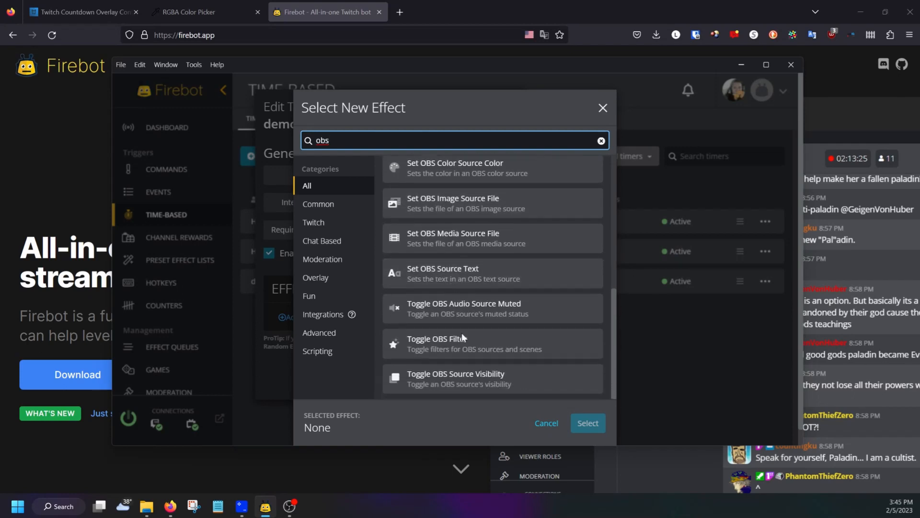
pyautogui.click(489, 388)
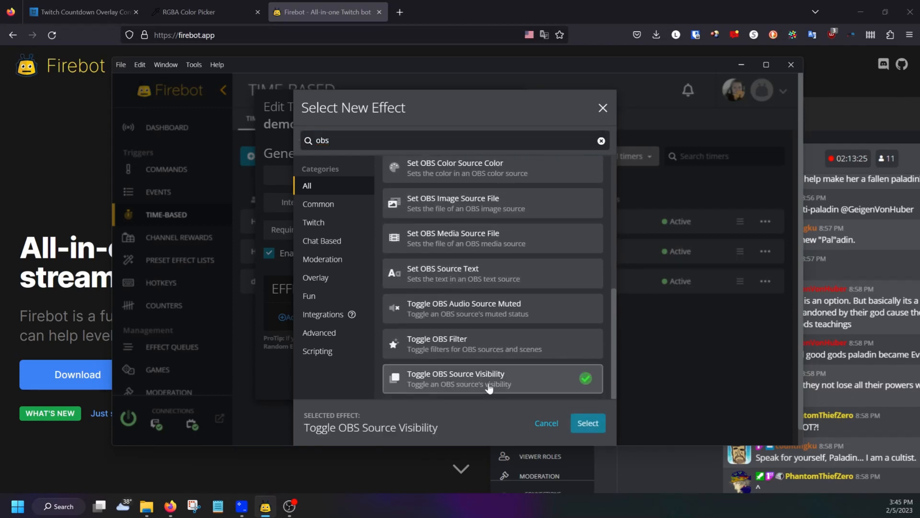
pyautogui.click(595, 430)
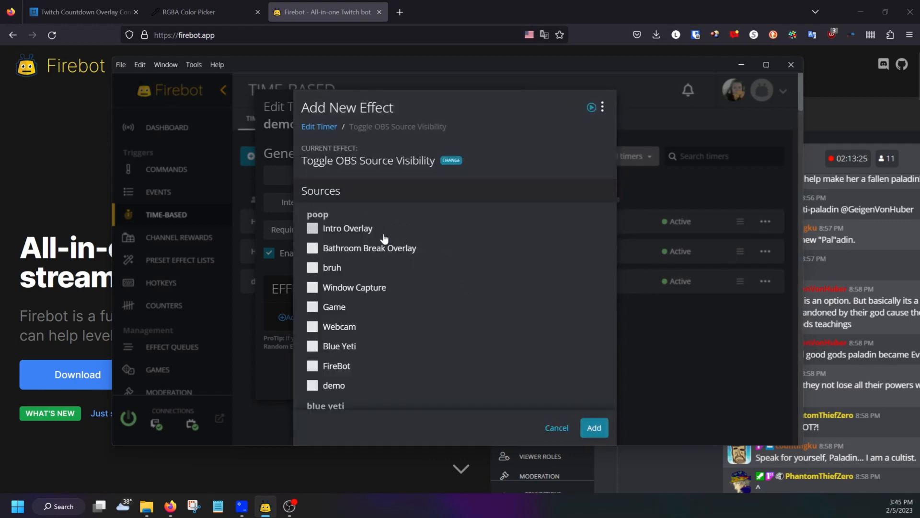
pyautogui.scroll(-5, 342, 226)
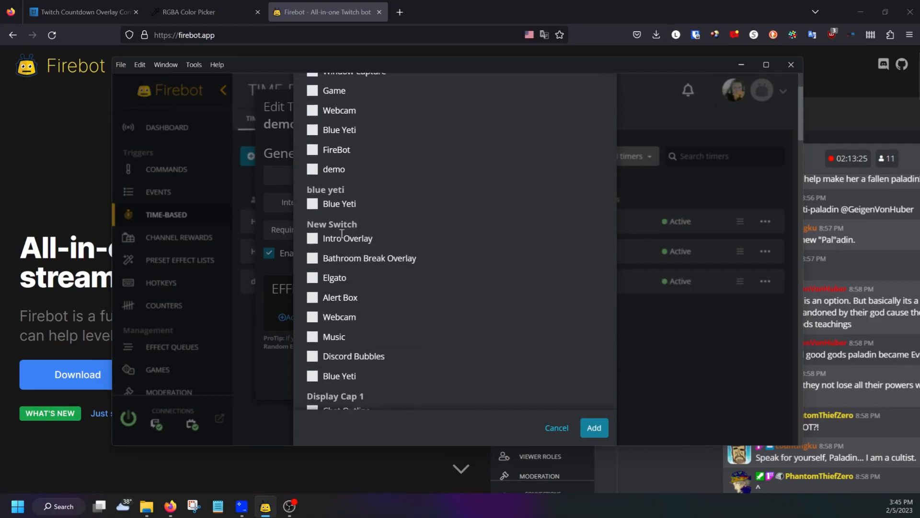
pyautogui.scroll(5, 342, 226)
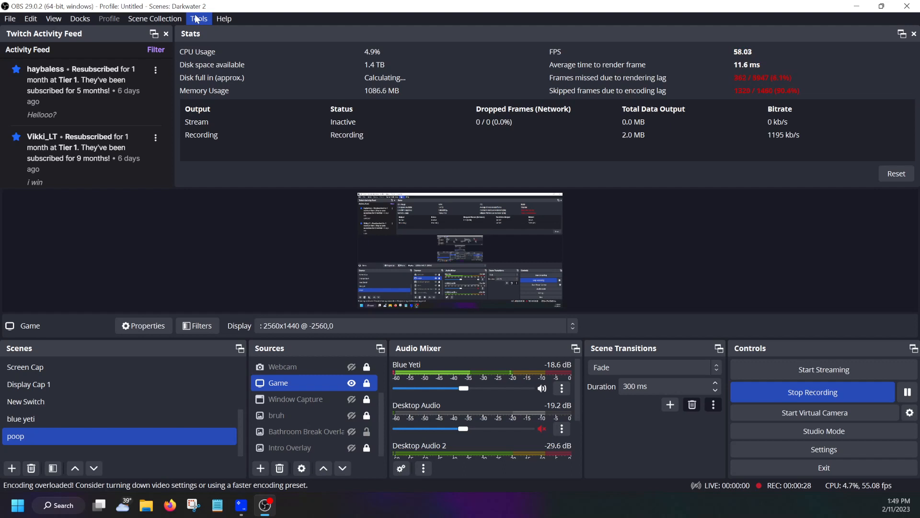
# - Open the WebSocket Server Settings in OBS and select the server password for copying, then return to Firebot
pyautogui.click(198, 18)
pyautogui.click(232, 119)
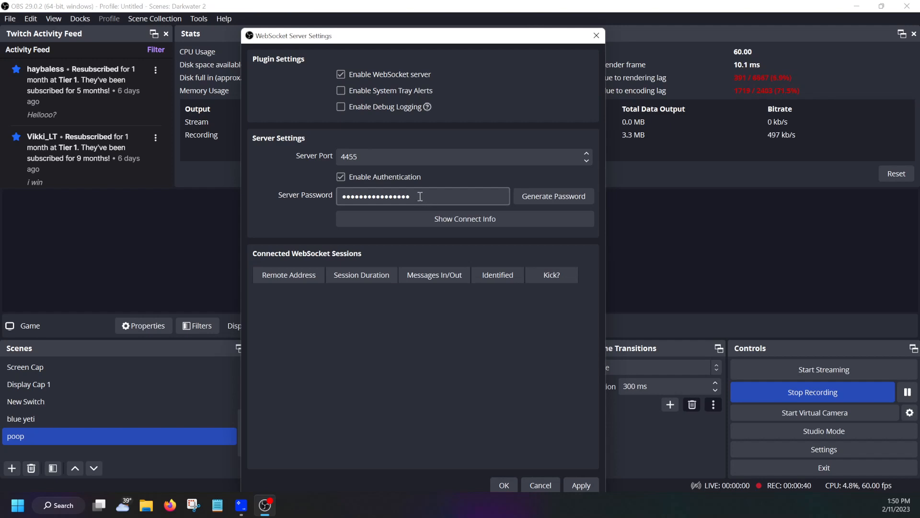
pyautogui.moveTo(430, 197); pyautogui.dragTo(289, 196)
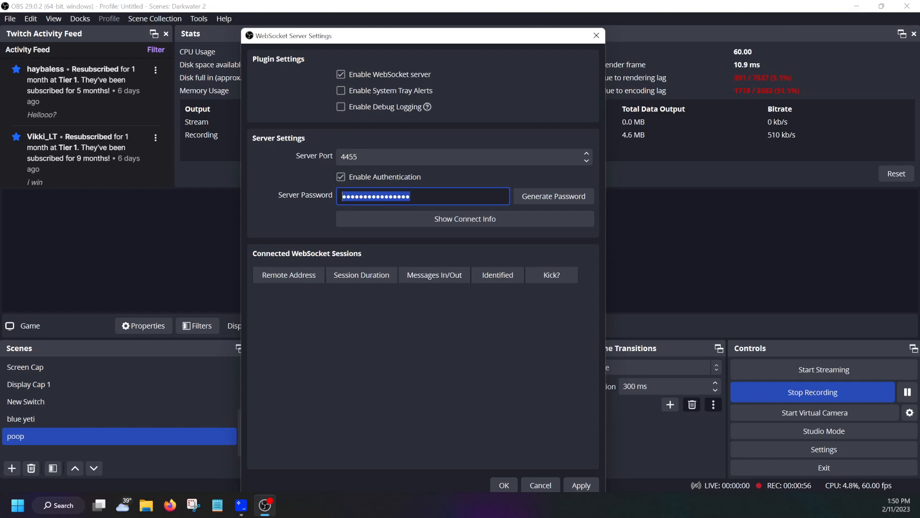
pyautogui.click(852, 7)
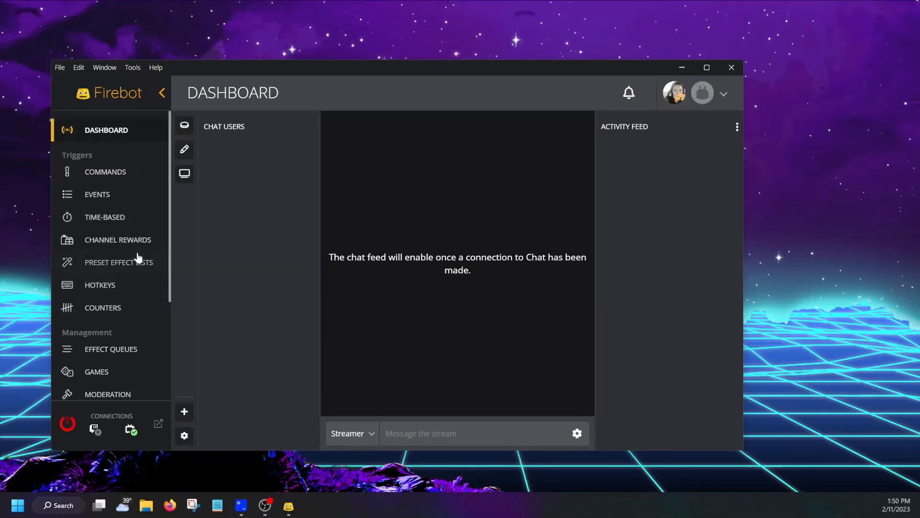
# - Open the configuration of the OBS integration in Firebot's settings
pyautogui.scroll(-3, 138, 259)
pyautogui.click(95, 367)
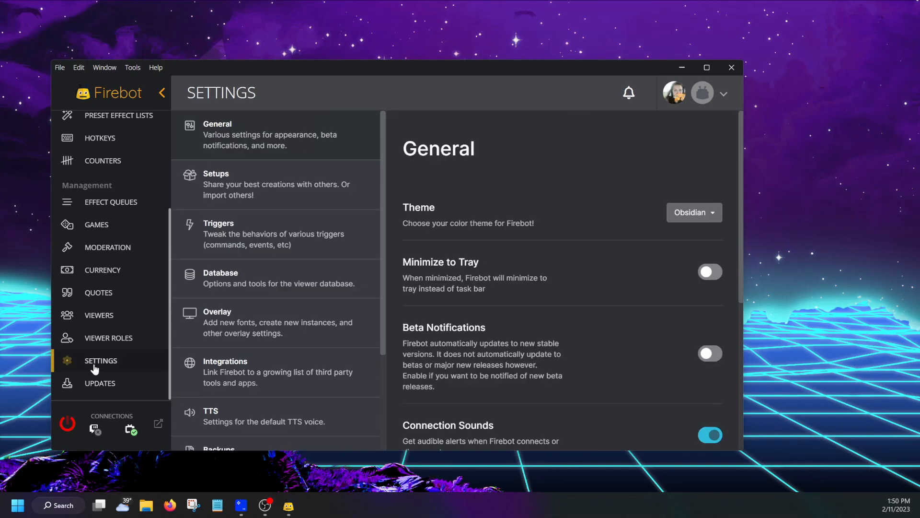
pyautogui.scroll(-3, 269, 278)
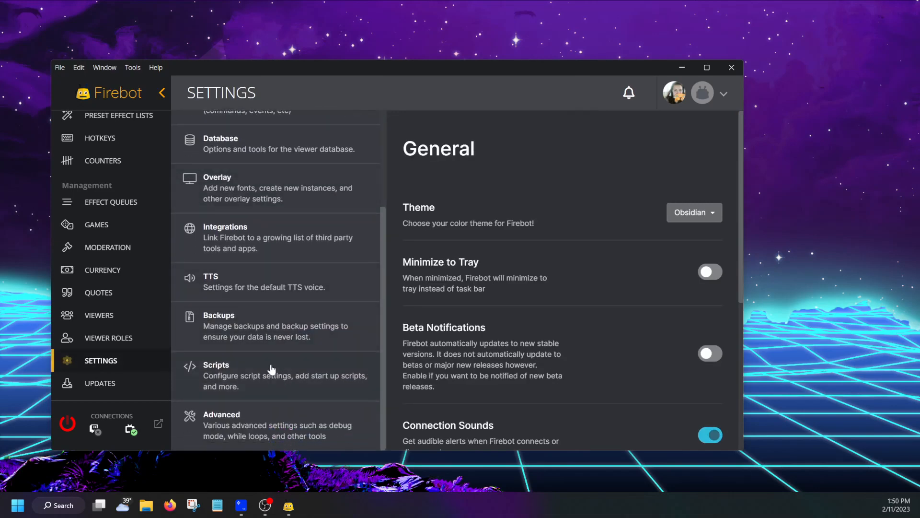
pyautogui.click(242, 247)
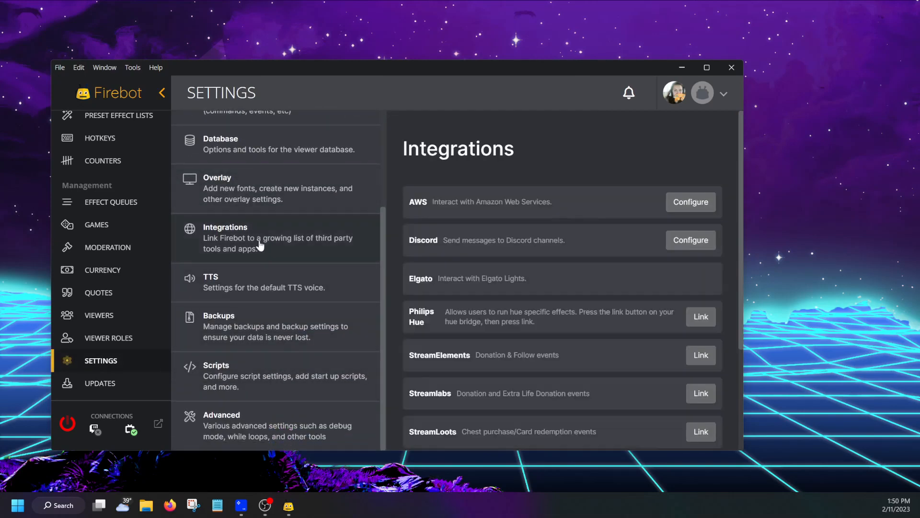
pyautogui.scroll(-3, 512, 341)
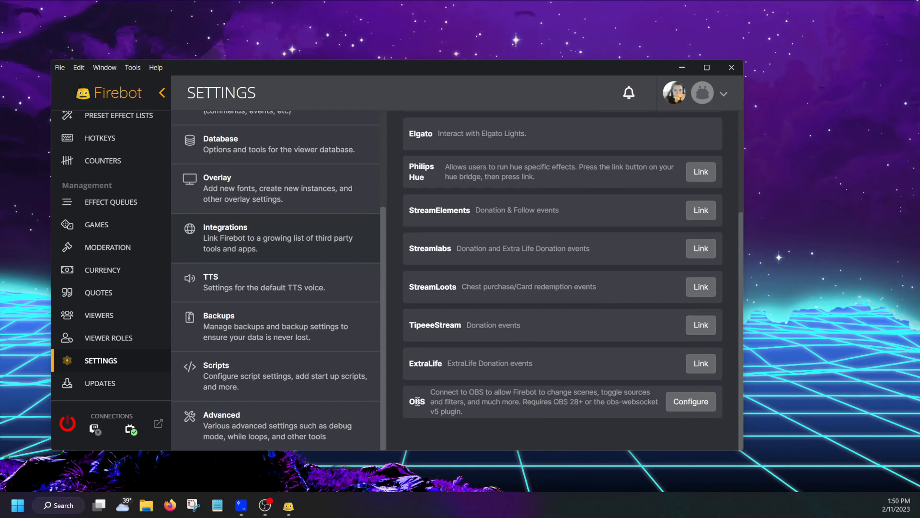
pyautogui.click(683, 408)
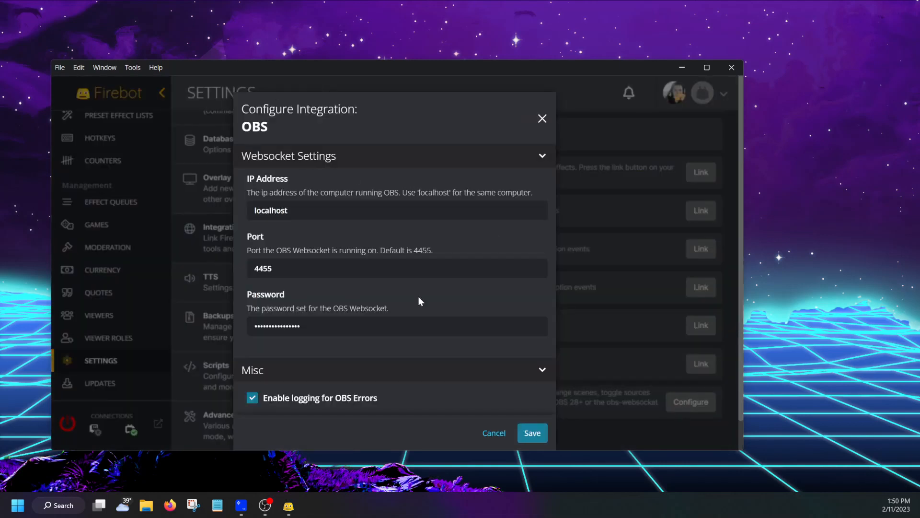
# - Review the websocket settings, select the contents of the password field and save the OBS integration configuration
pyautogui.scroll(-2, 380, 328)
pyautogui.scroll(2, 376, 318)
pyautogui.moveTo(252, 326); pyautogui.dragTo(331, 323)
pyautogui.click(529, 432)
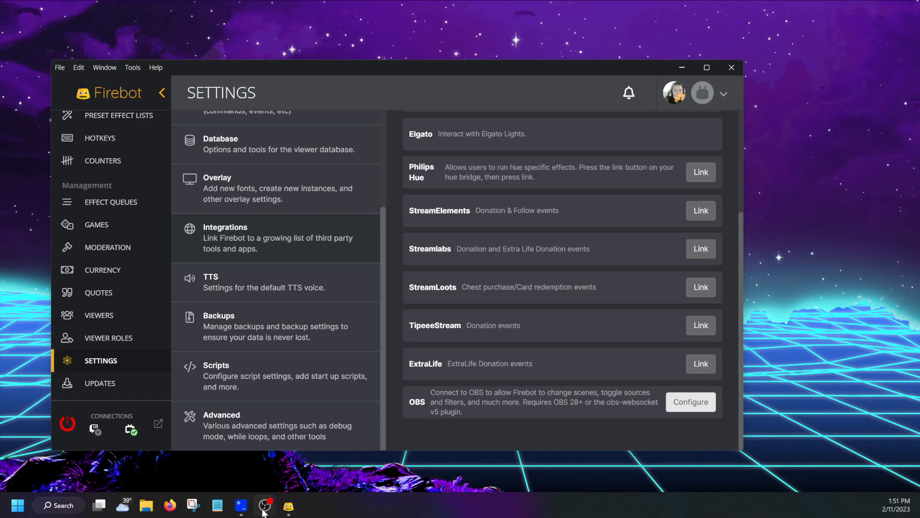
# - Set the Toggle OBS Source Visibility effect to hide the demo source, add it and save the demo timer
pyautogui.click(263, 508)
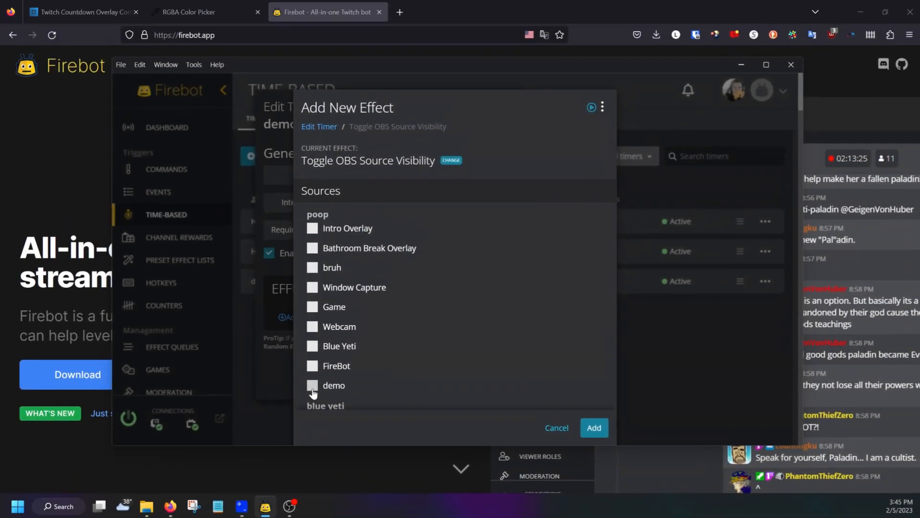
pyautogui.click(313, 387)
pyautogui.scroll(-1, 326, 381)
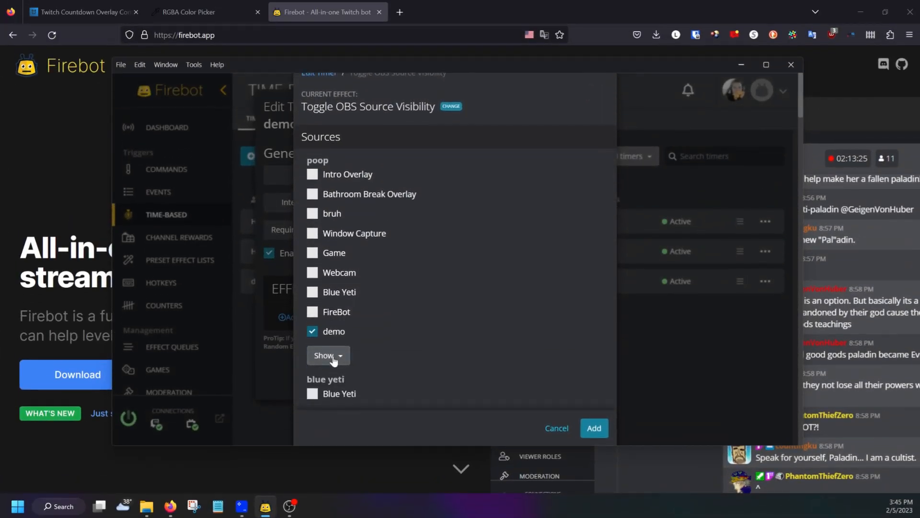
pyautogui.click(334, 357)
pyautogui.click(320, 389)
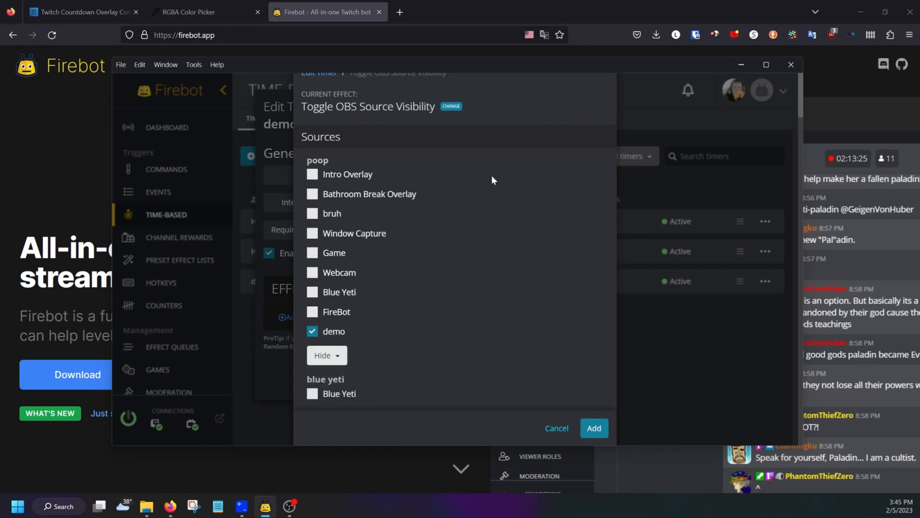
pyautogui.click(592, 430)
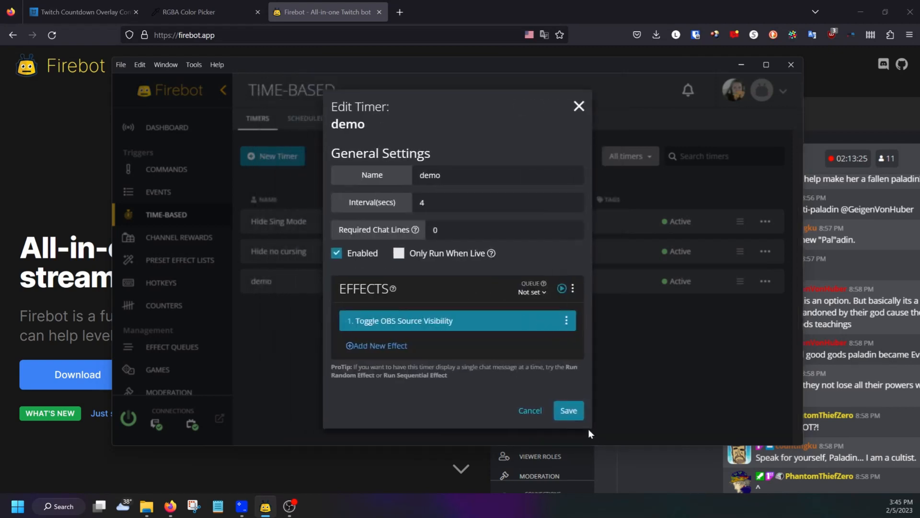
pyautogui.click(571, 412)
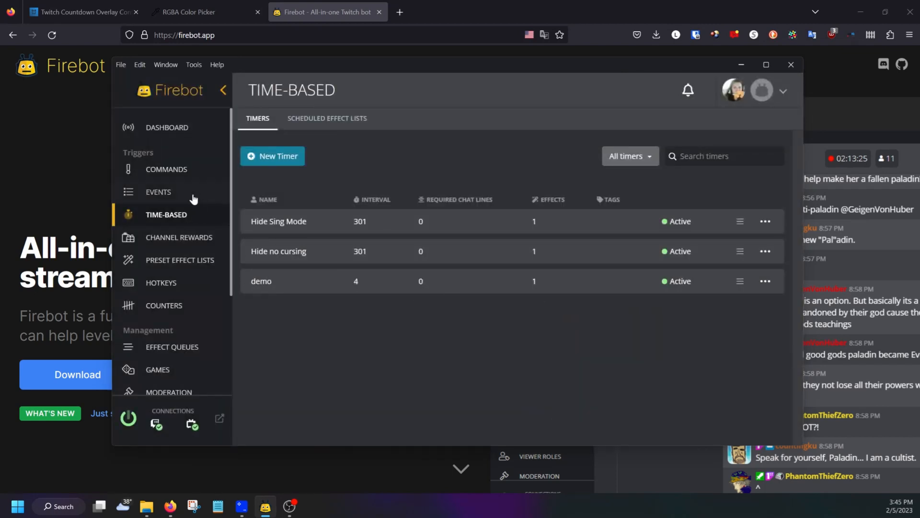
# - Create a new event in Firebot that triggers on Channel Reward Redemption
pyautogui.click(164, 194)
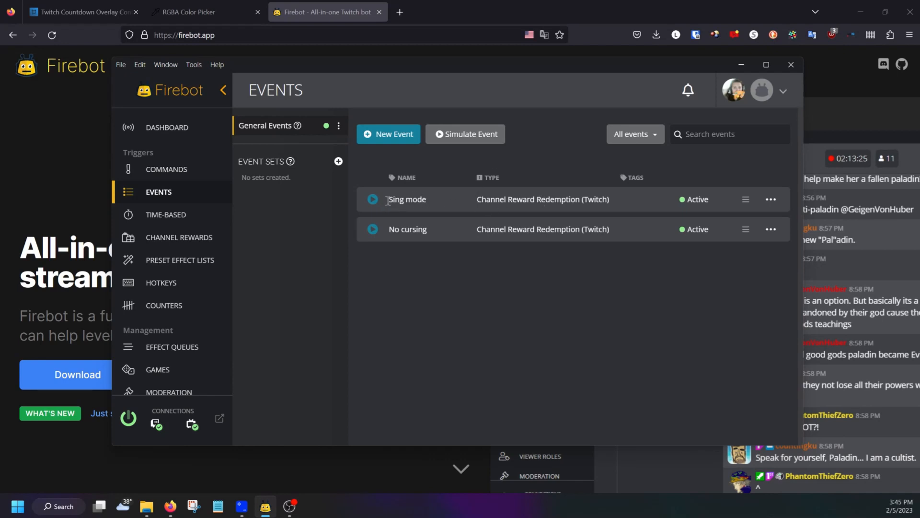
pyautogui.click(392, 134)
pyautogui.click(369, 163)
pyautogui.write('chann')
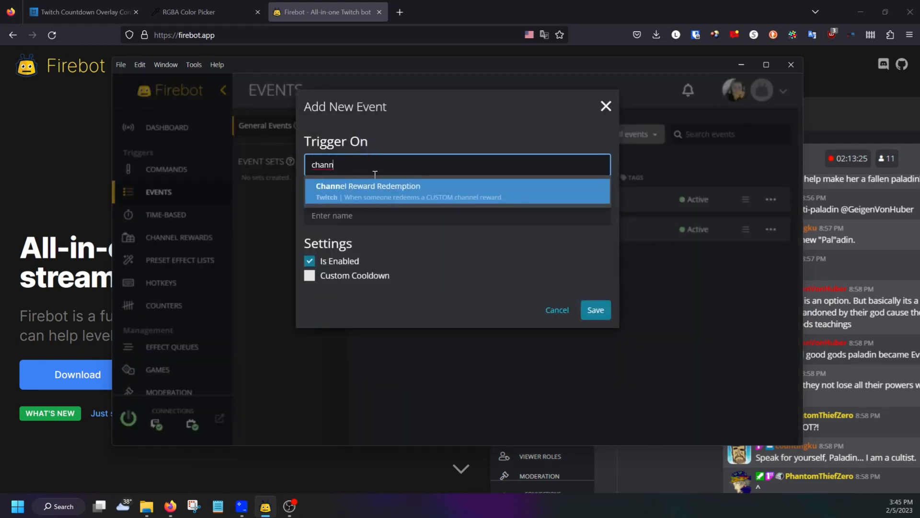
pyautogui.click(373, 185)
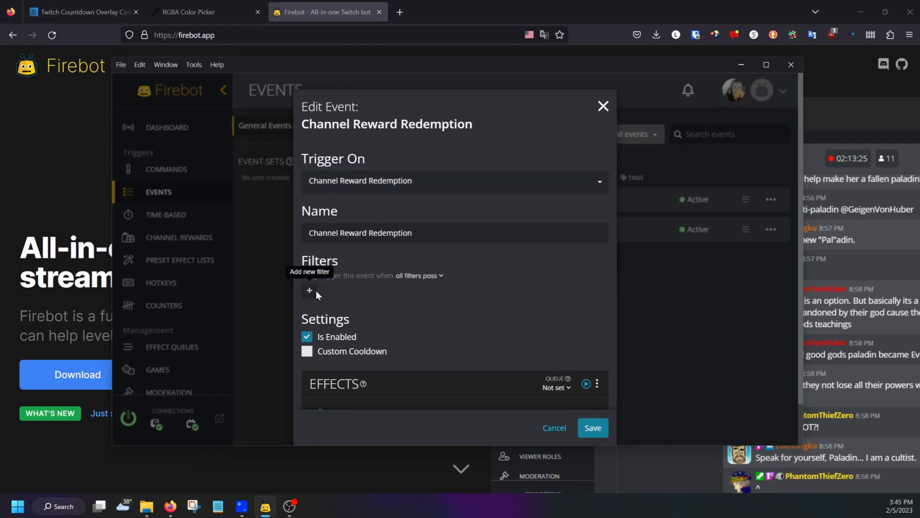
# - Add an event filter requiring that the Reward Name is No cursing
pyautogui.click(309, 292)
pyautogui.click(469, 141)
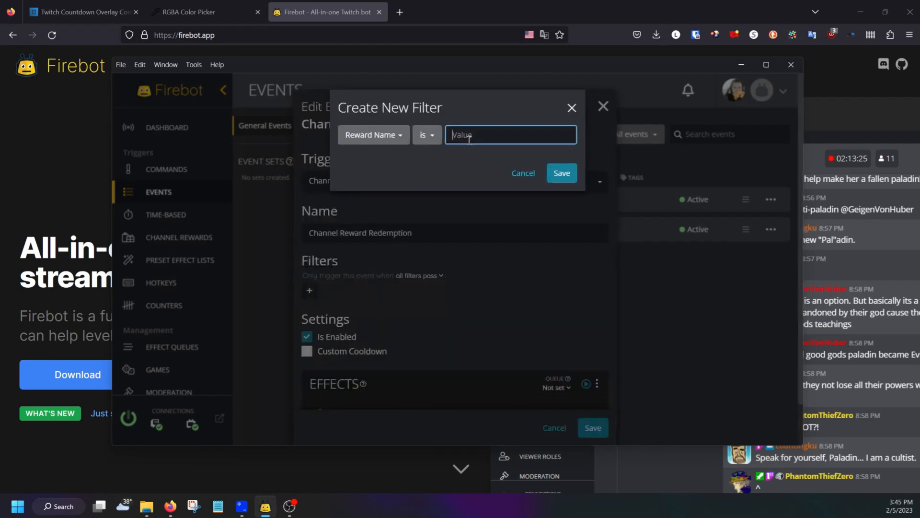
pyautogui.write('No curse')
pyautogui.press('BackSpace')
pyautogui.write('ing')
pyautogui.click(561, 173)
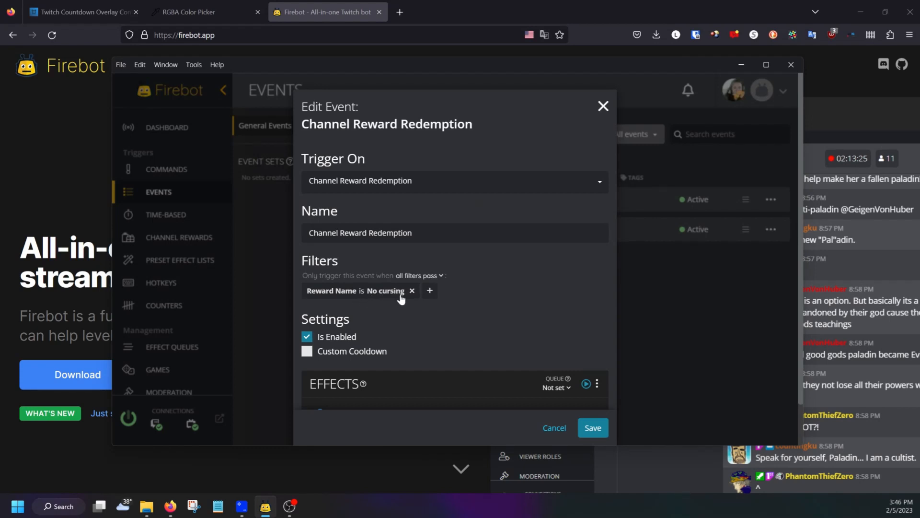
# - Search the effects for obs and select Toggle OBS Source Visibility as the event's new effect
pyautogui.scroll(-1, 364, 302)
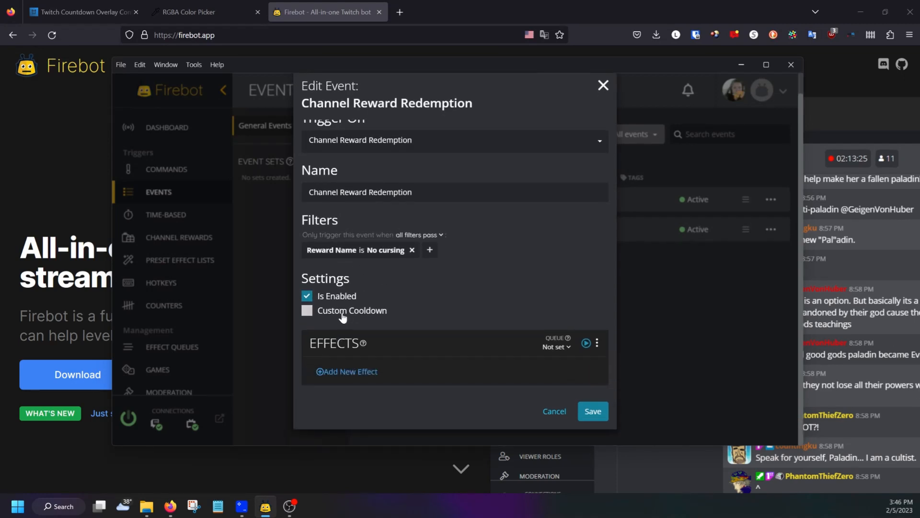
pyautogui.click(343, 368)
pyautogui.write('obs')
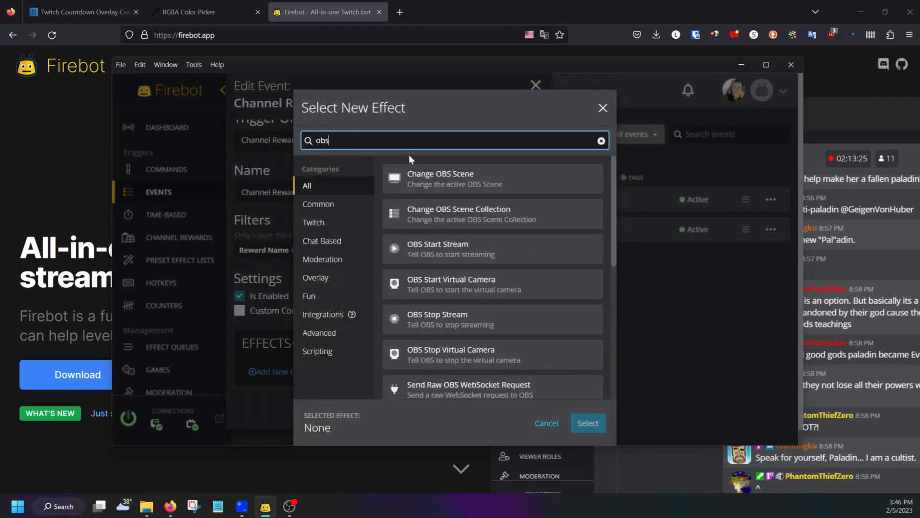
pyautogui.scroll(-5, 453, 355)
pyautogui.click(456, 378)
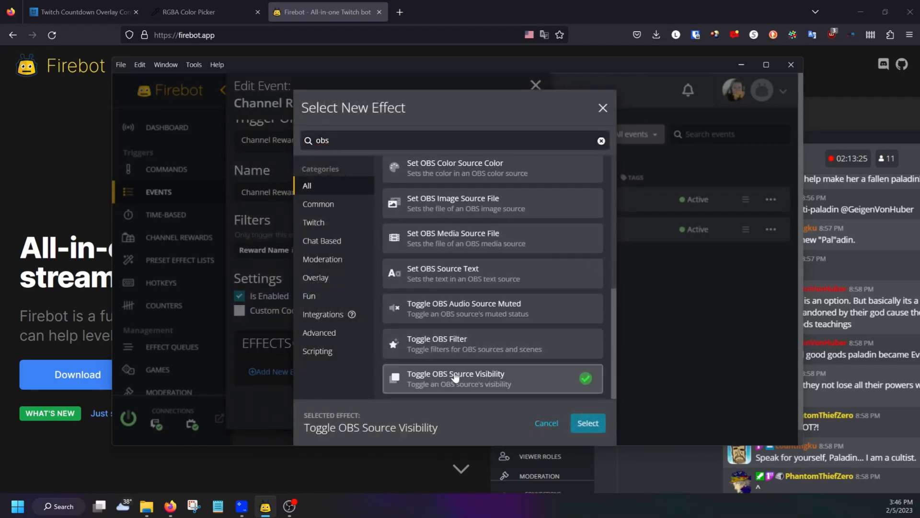
pyautogui.click(587, 422)
# - Set the effect to show the demo source, add it and save the Channel Reward Redemption event
pyautogui.click(312, 385)
pyautogui.scroll(-1, 317, 379)
pyautogui.click(331, 355)
pyautogui.click(324, 375)
pyautogui.click(592, 427)
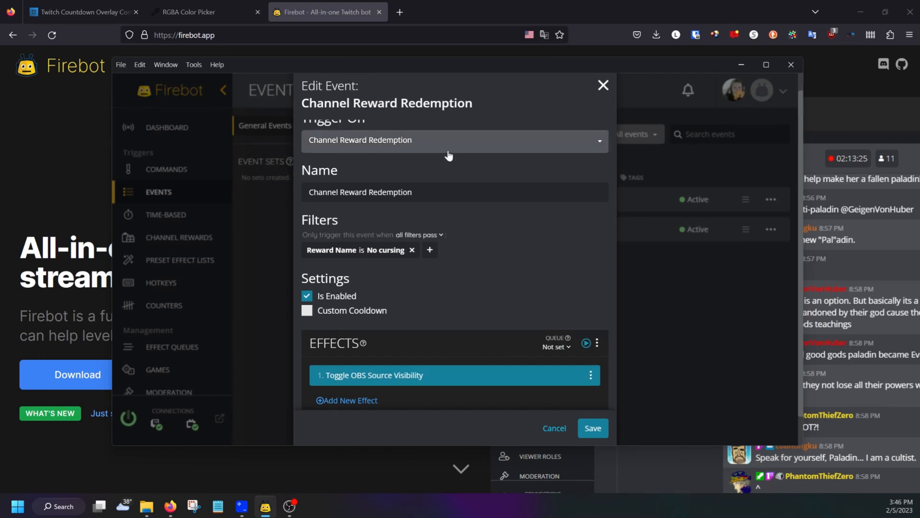
pyautogui.scroll(-1, 370, 267)
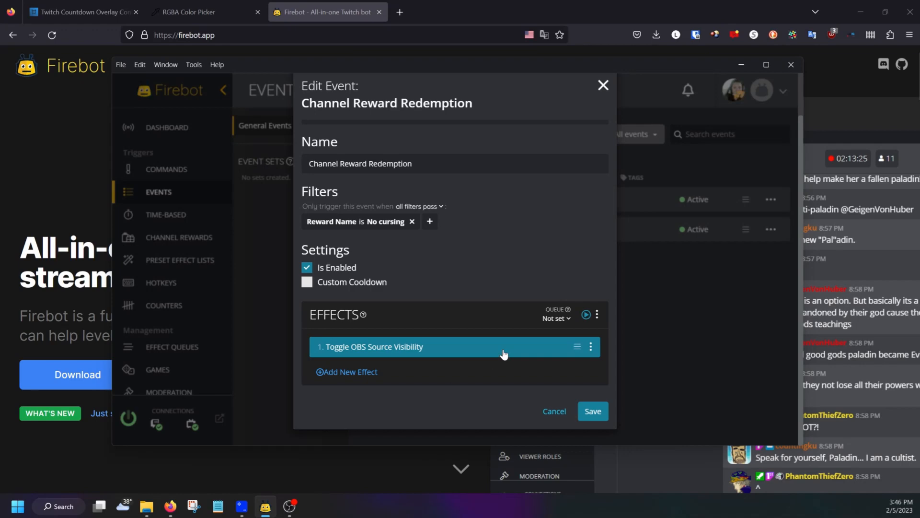
pyautogui.click(593, 410)
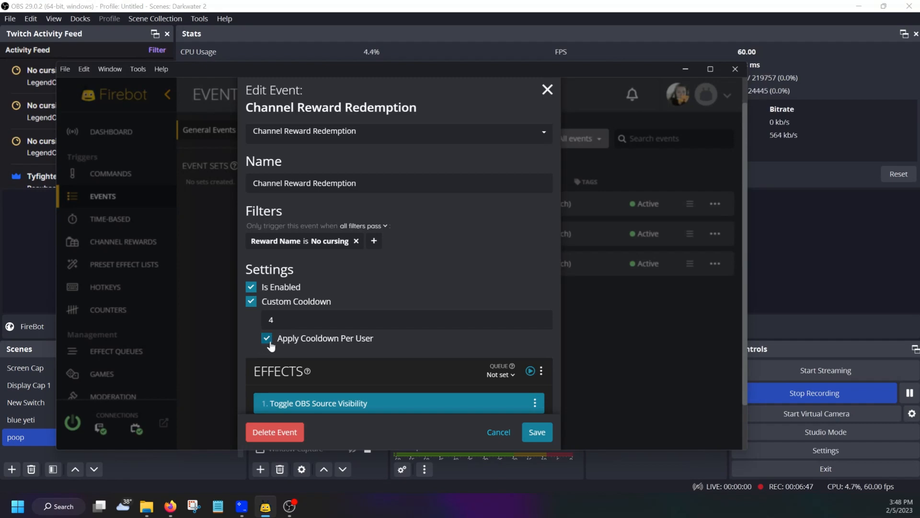
# - Save the event with its custom cooldown of 4 applied per user and move the Firebot window clear of OBS
pyautogui.scroll(-1, 276, 342)
pyautogui.click(533, 414)
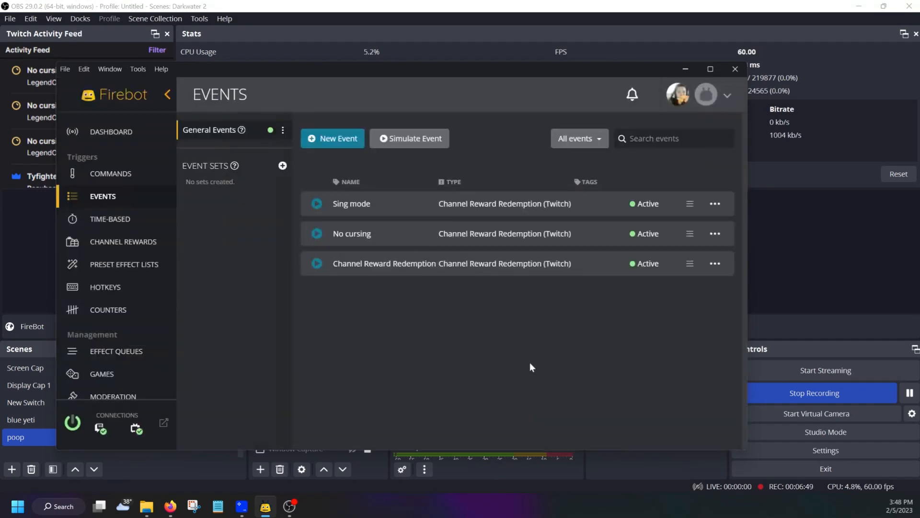
pyautogui.moveTo(455, 73); pyautogui.dragTo(919, 85)
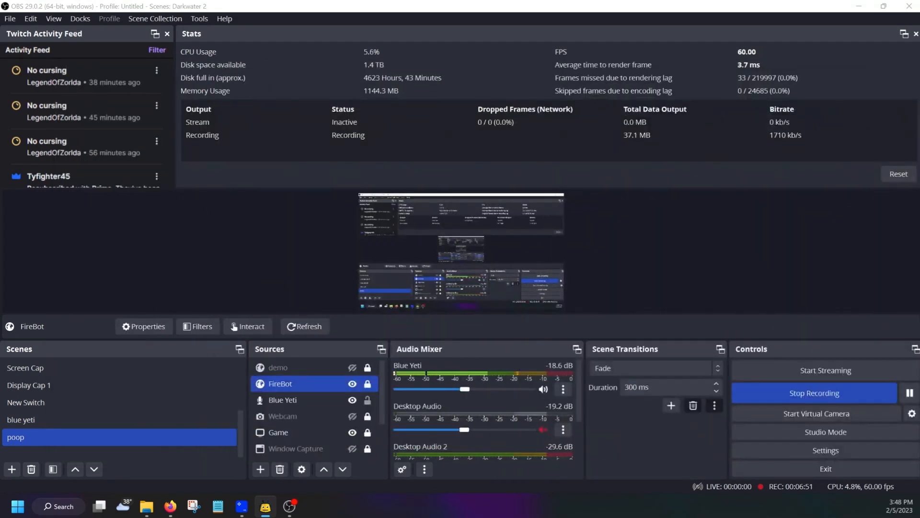